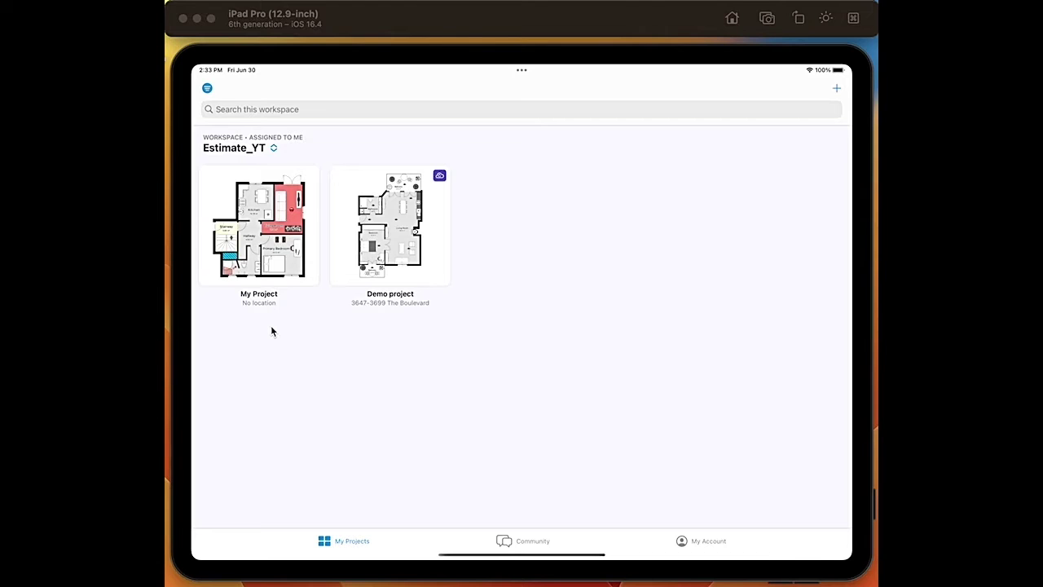
Open My Project and add a new floor of type Land survey
left_click(267, 238)
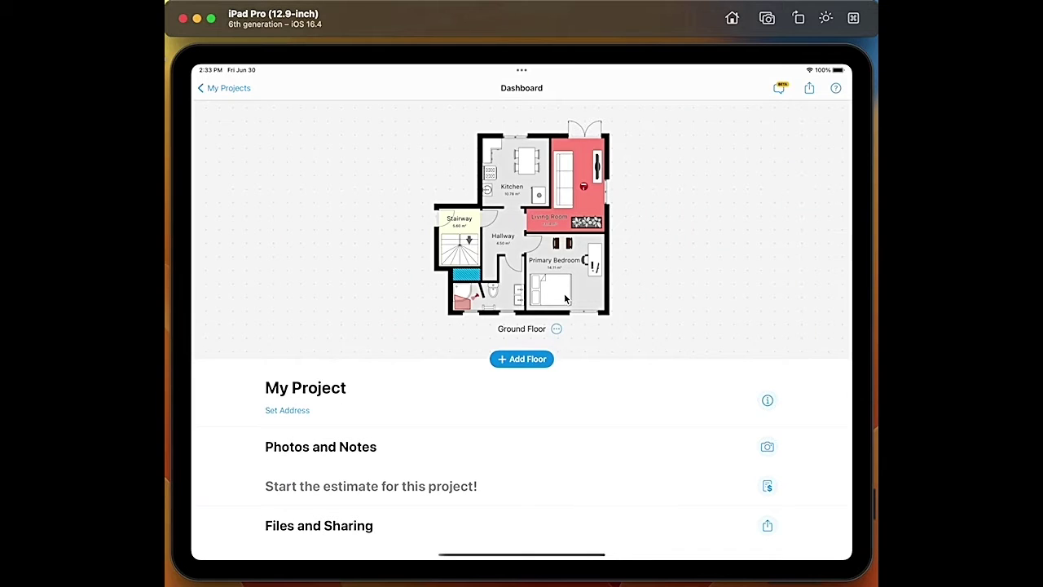
left_click(526, 359)
scroll(489, 405, "down", 3)
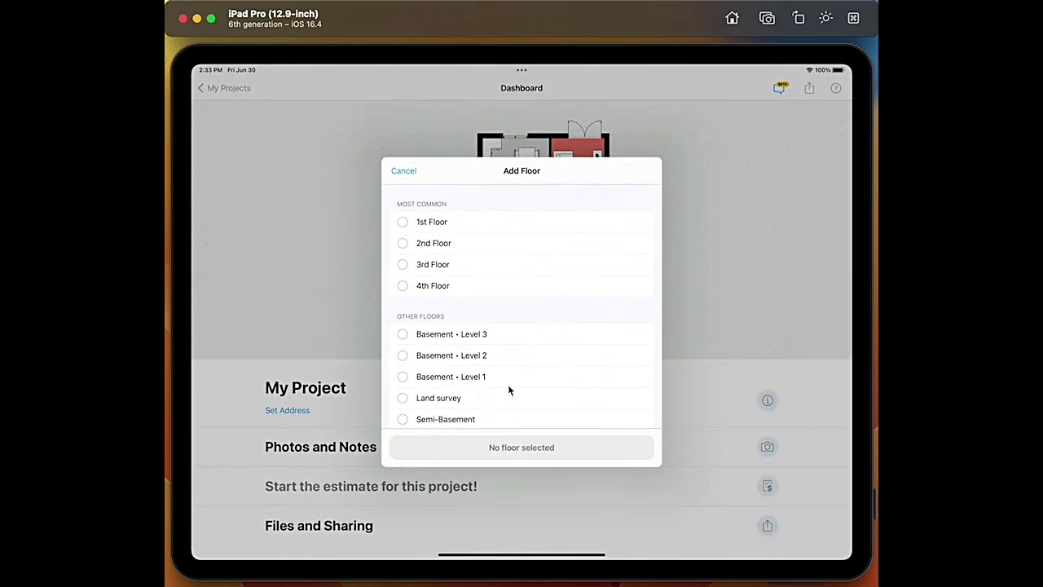
left_click(430, 353)
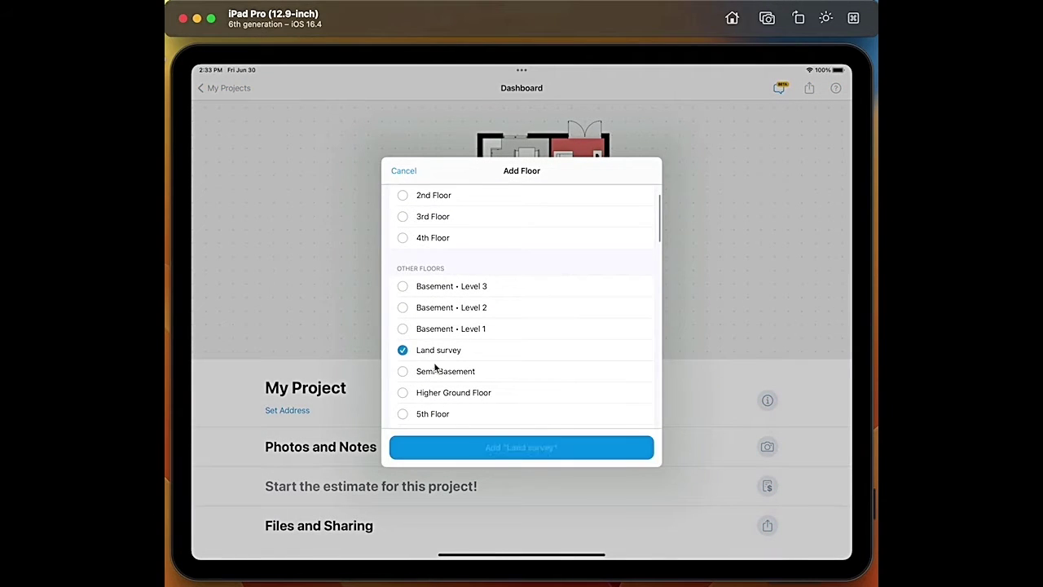
left_click(514, 448)
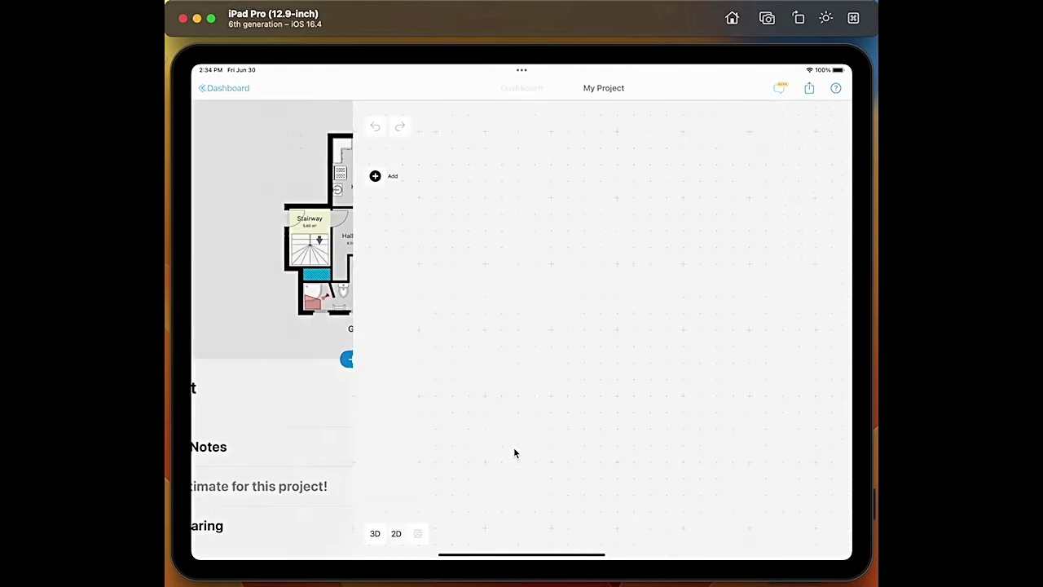
Draw a closed 12.00 × 8.73 Terrain Layout rectangle on the Land survey plan
left_click(216, 176)
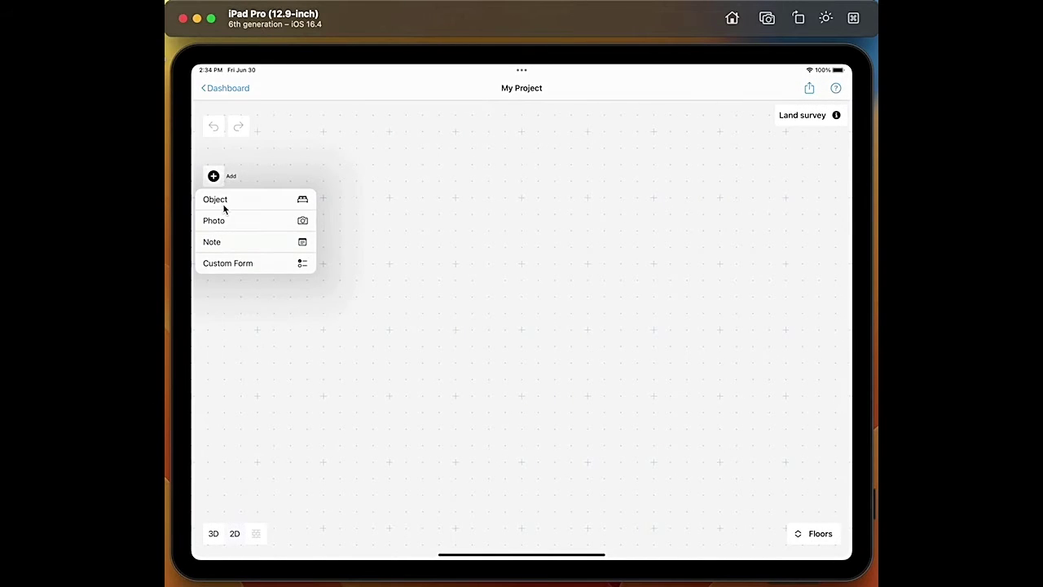
left_click(222, 201)
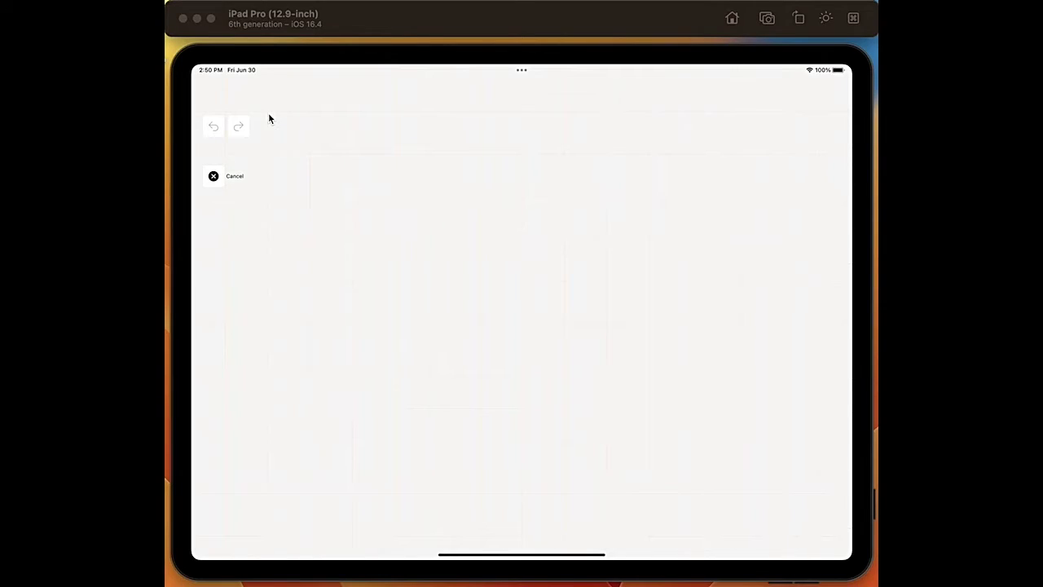
left_click(269, 117)
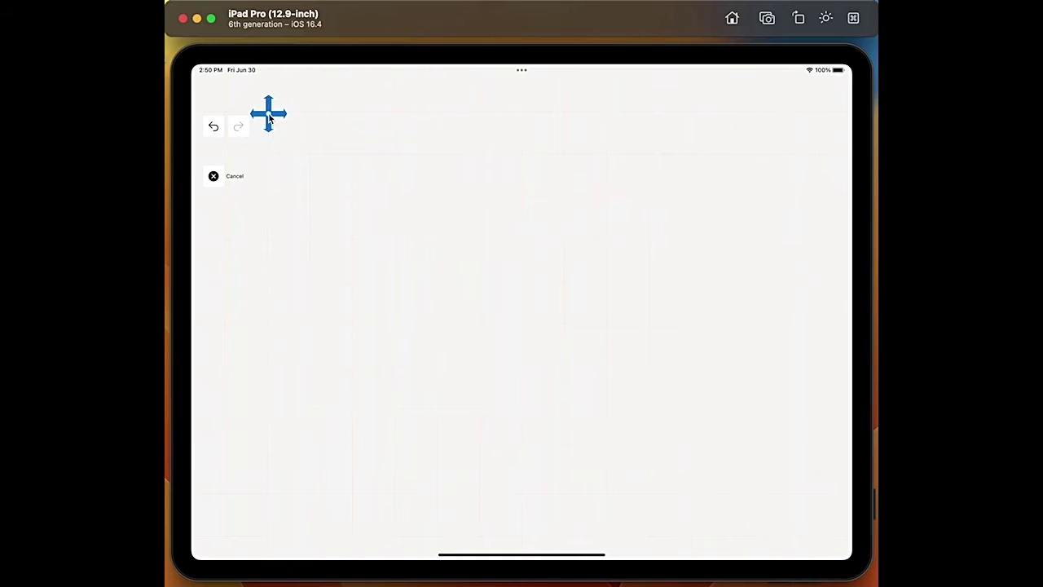
left_click(782, 112)
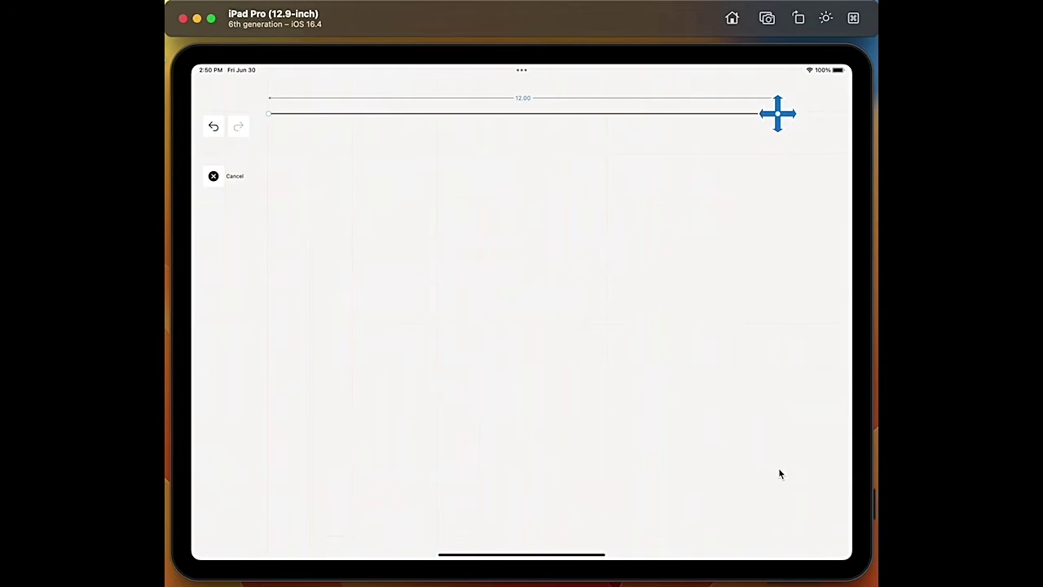
left_click(776, 486)
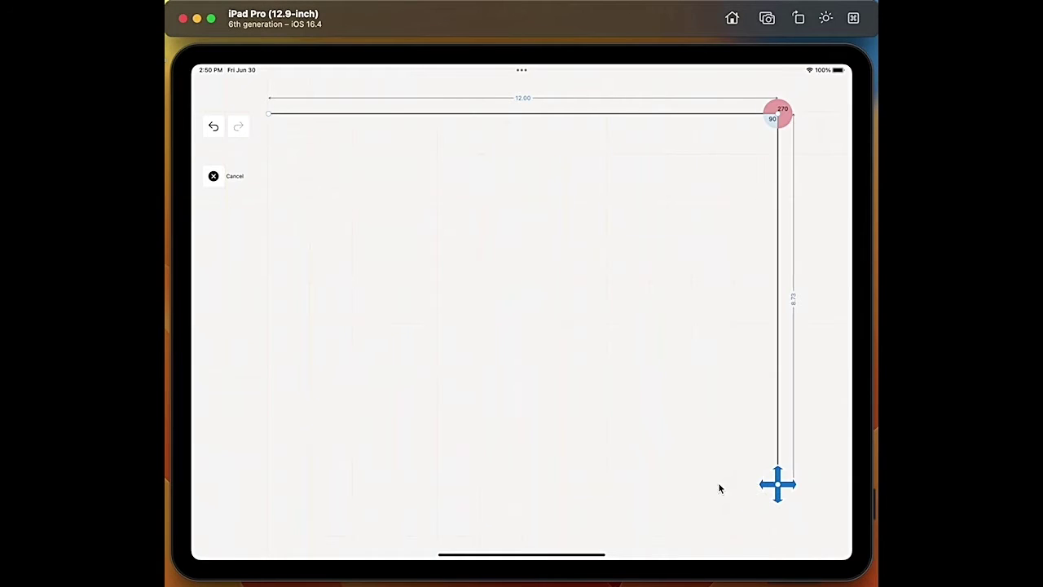
left_click(281, 476)
left_click(270, 118)
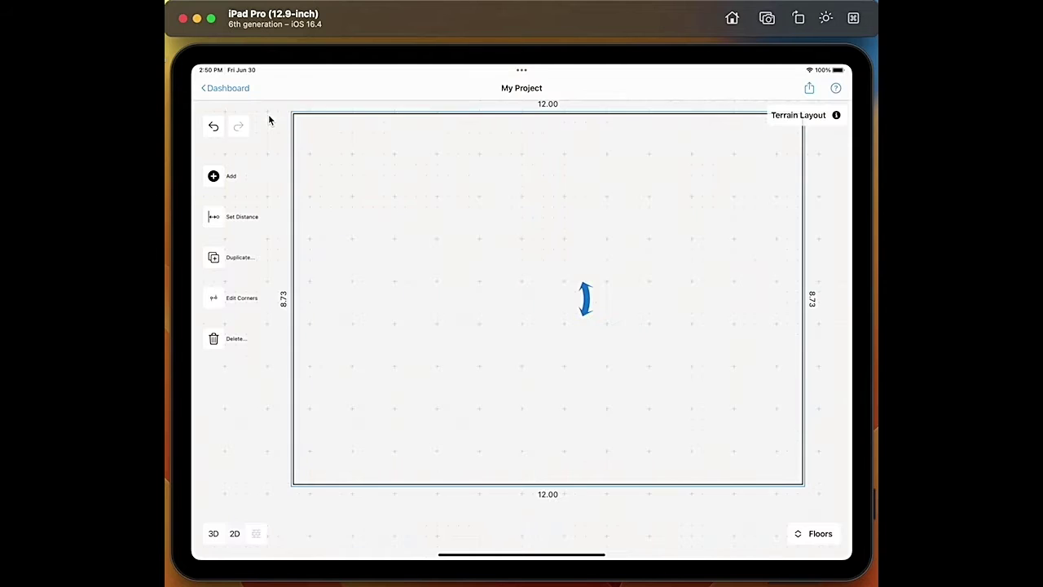
Edit the terrain corners, shifting the top-right and bottom-right corners slightly outward
left_click_drag(295, 181, 340, 324)
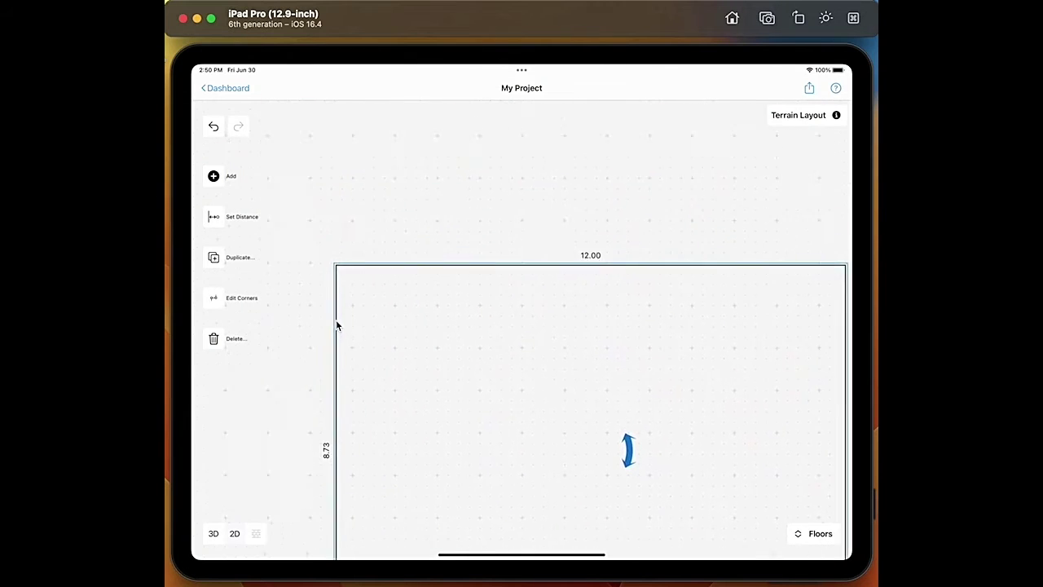
left_click(216, 300)
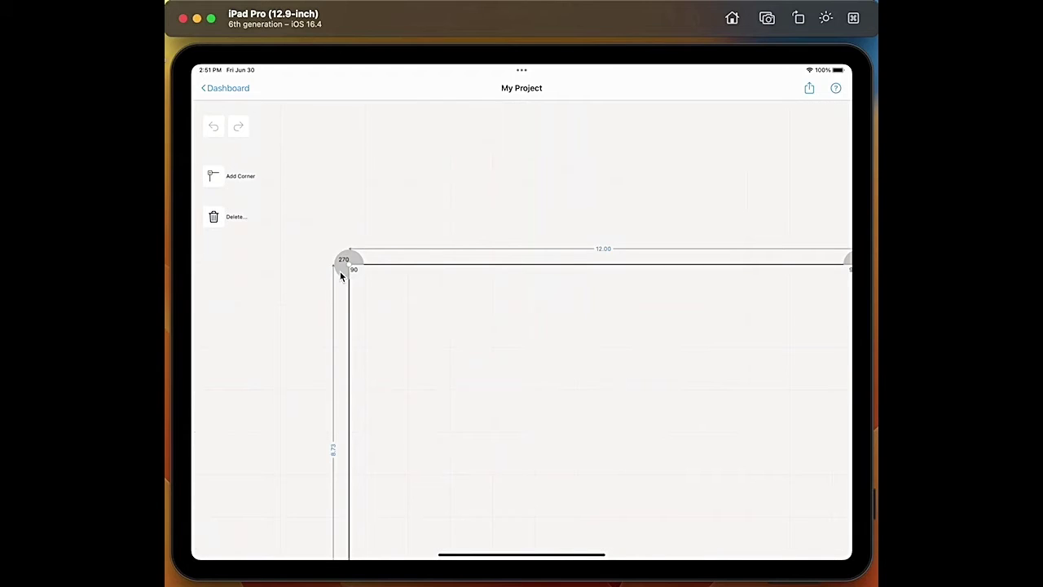
left_click_drag(519, 370, 361, 258)
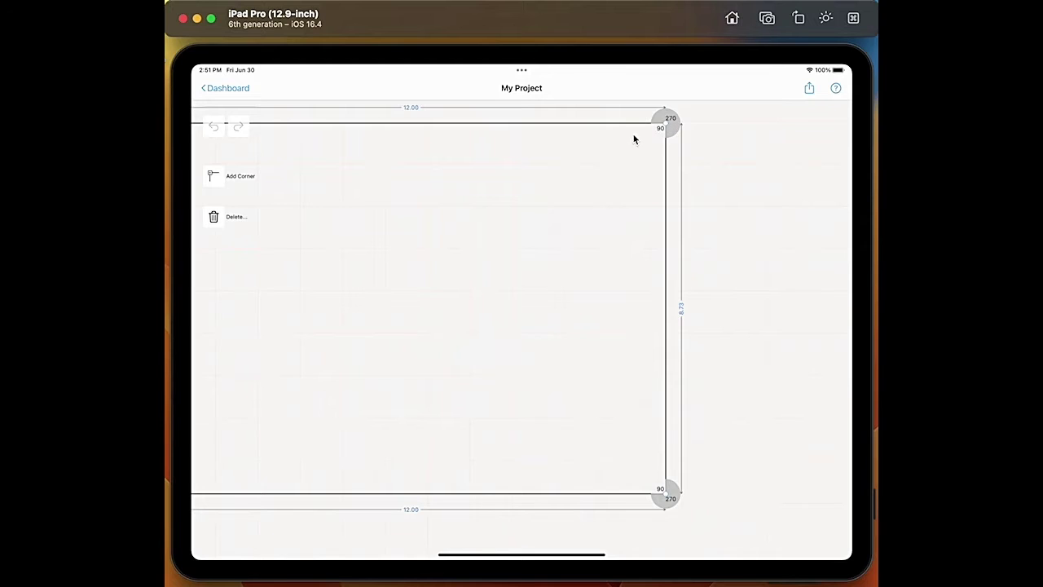
left_click(678, 128)
mouse_move(678, 128)
left_mouse_down()
mouse_move(741, 135)
mouse_move(736, 127)
left_mouse_up()
left_click_drag(674, 506, 753, 503)
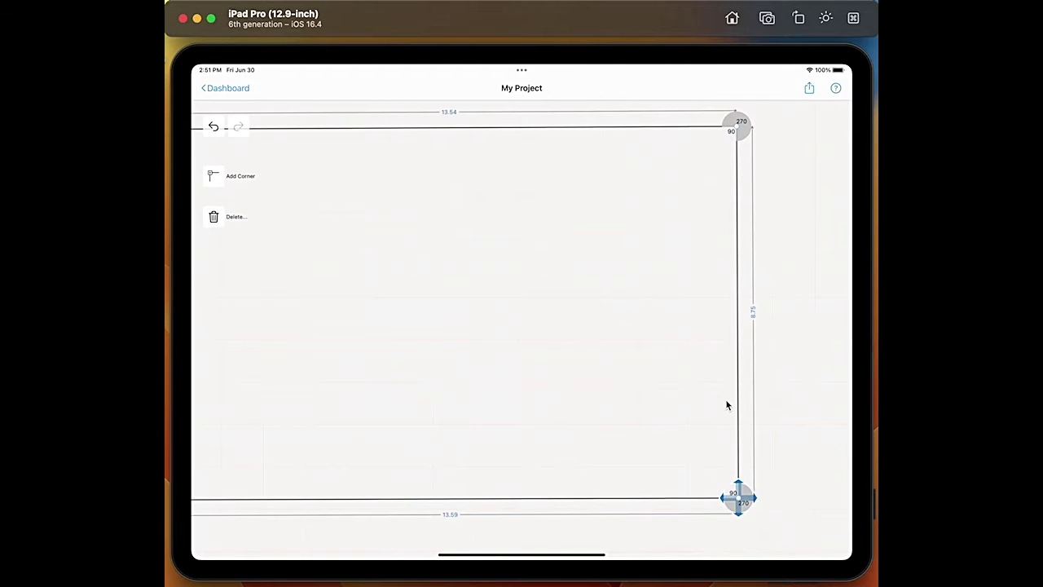
Add a corner on the right edge and pull it out into 6.33 and 3.39 edges
left_click(738, 379)
left_click(213, 178)
left_click_drag(736, 373, 844, 388)
left_click(809, 145)
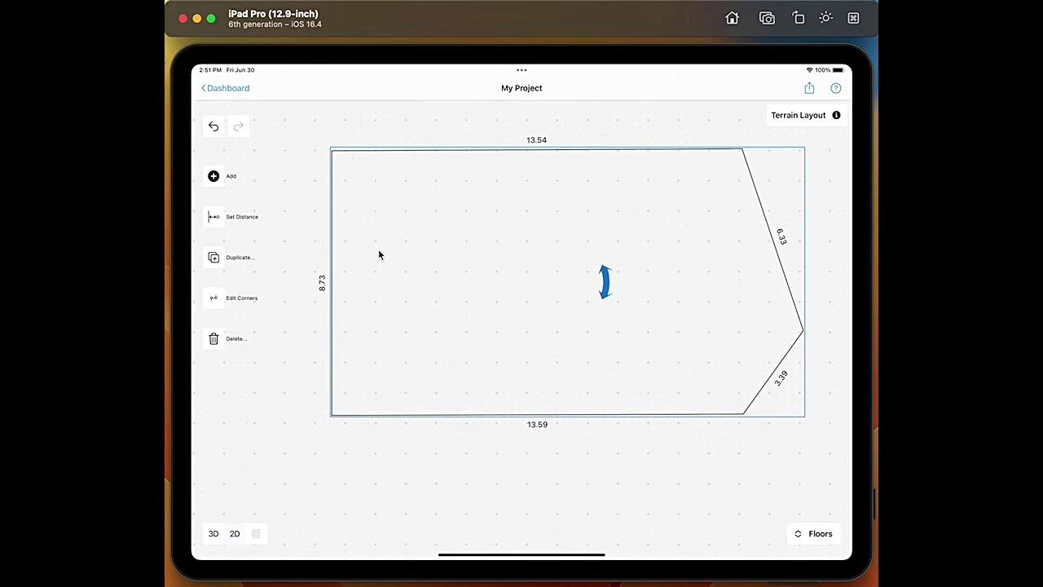
Add an Outdoors Building Layout generated from the Ground Floor plan
left_click(214, 176)
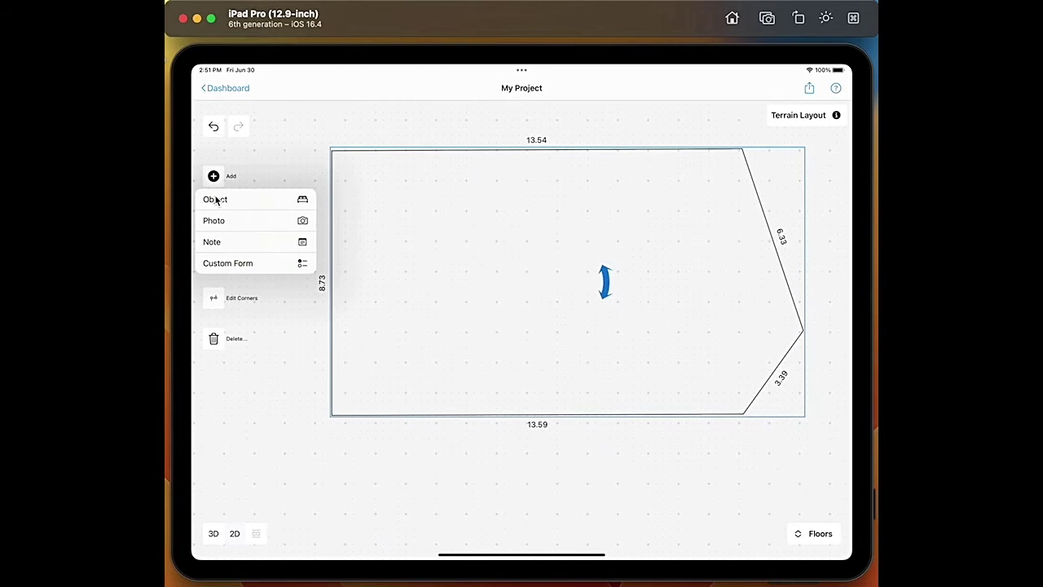
left_click(216, 200)
left_click(269, 334)
left_click(339, 154)
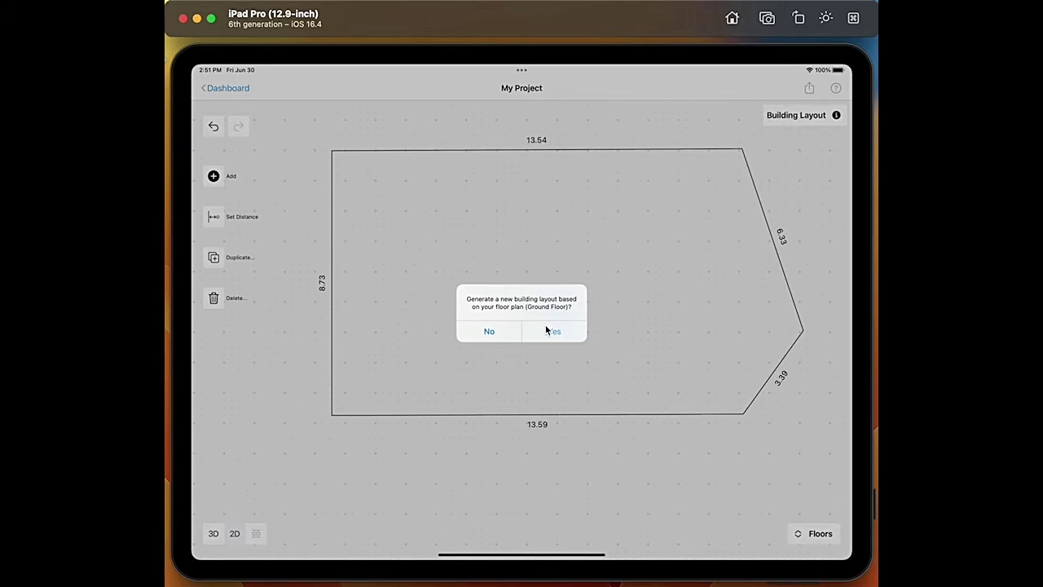
left_click(553, 334)
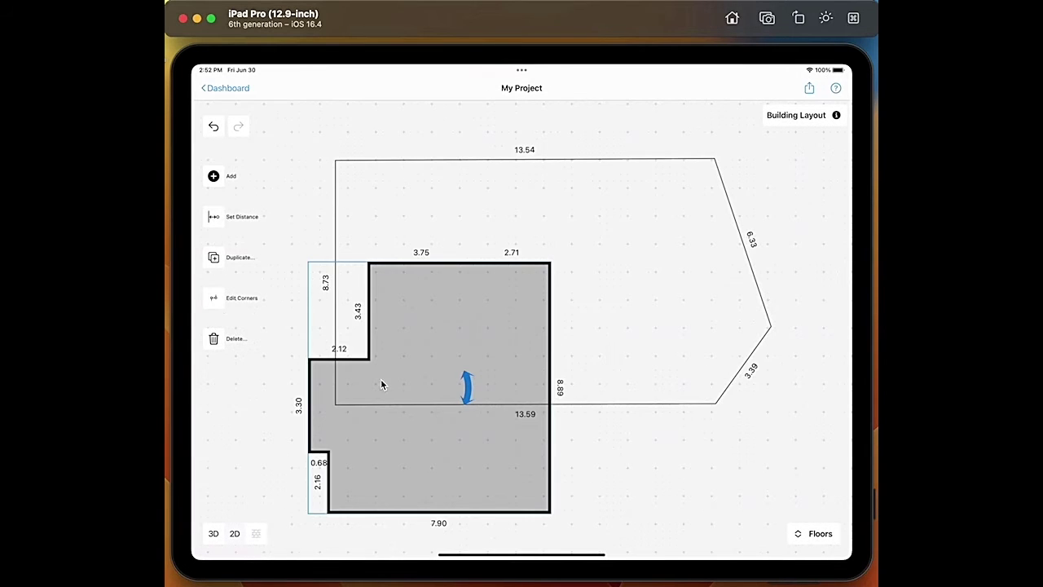
Move the building into the plot and enlarge the terrain to sides 14.75, 7.84, 8.12, 17.66, 13.40
left_click_drag(410, 435, 469, 329)
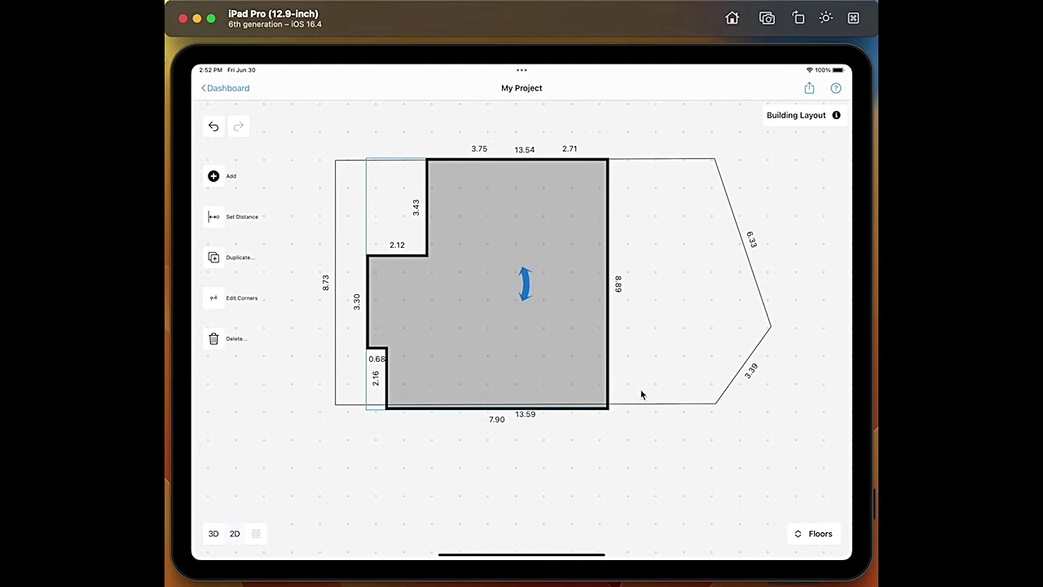
left_click(693, 342)
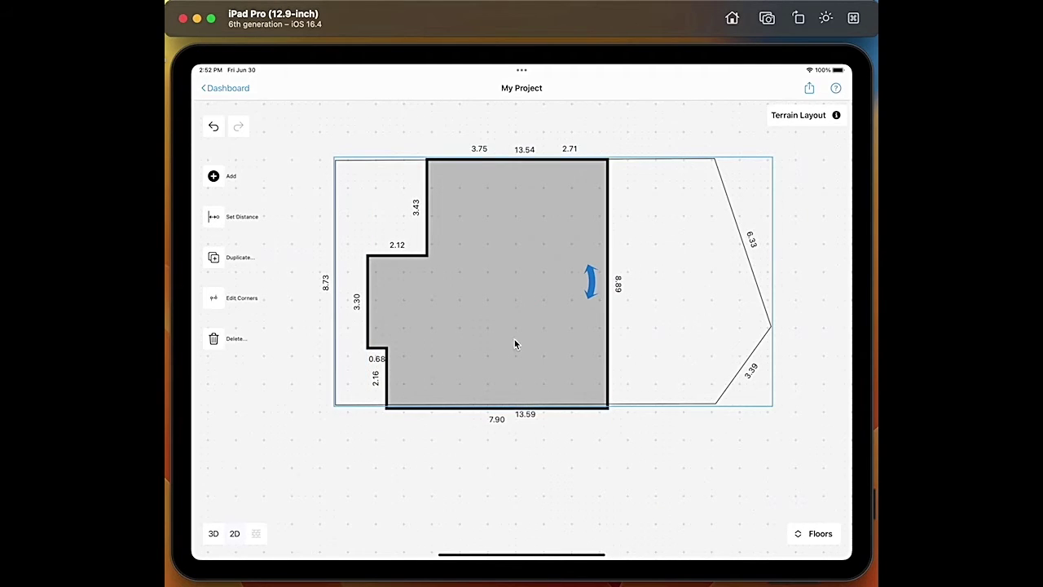
left_click(215, 299)
left_click_drag(326, 403, 333, 535)
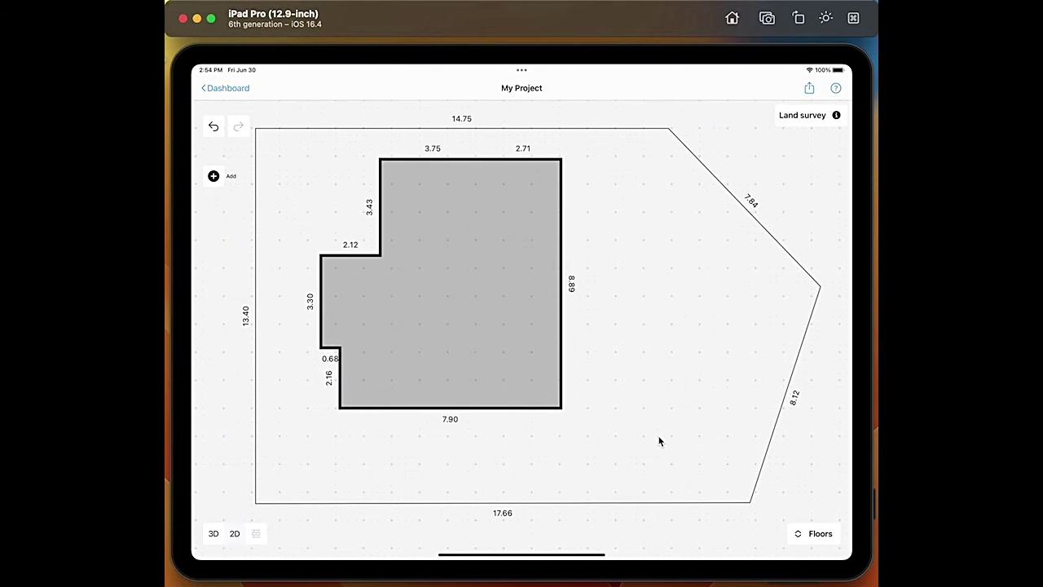
left_click(690, 385)
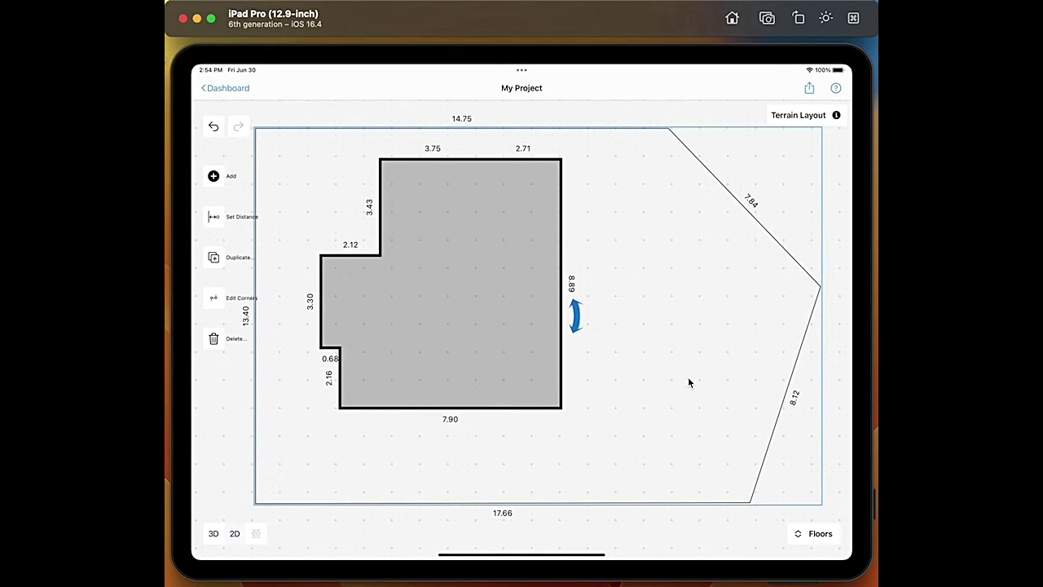
Add a Swimming Pool, square it up and place it lower-right beside the house
left_click(222, 178)
left_click(225, 202)
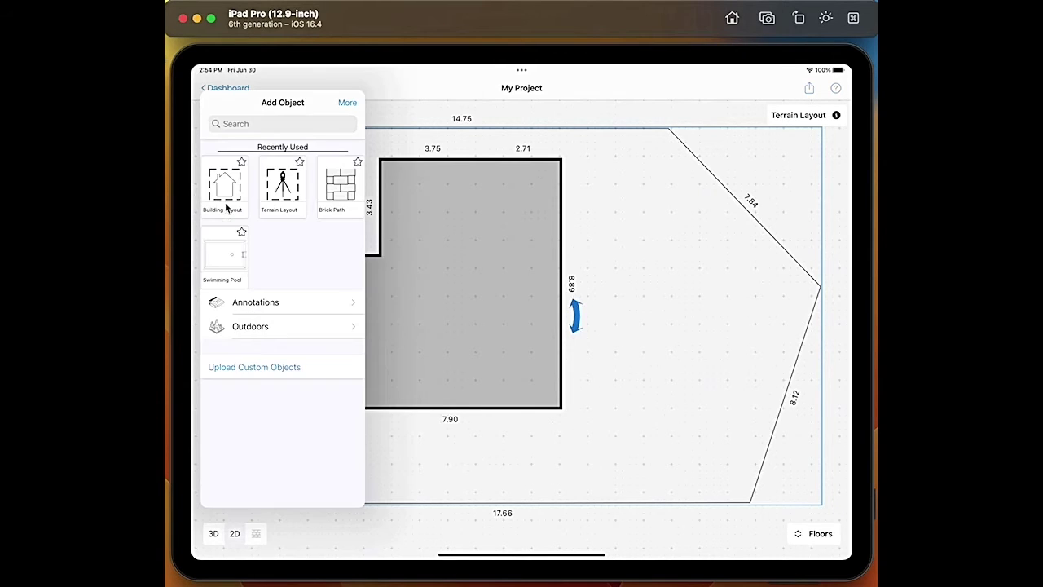
left_click(277, 334)
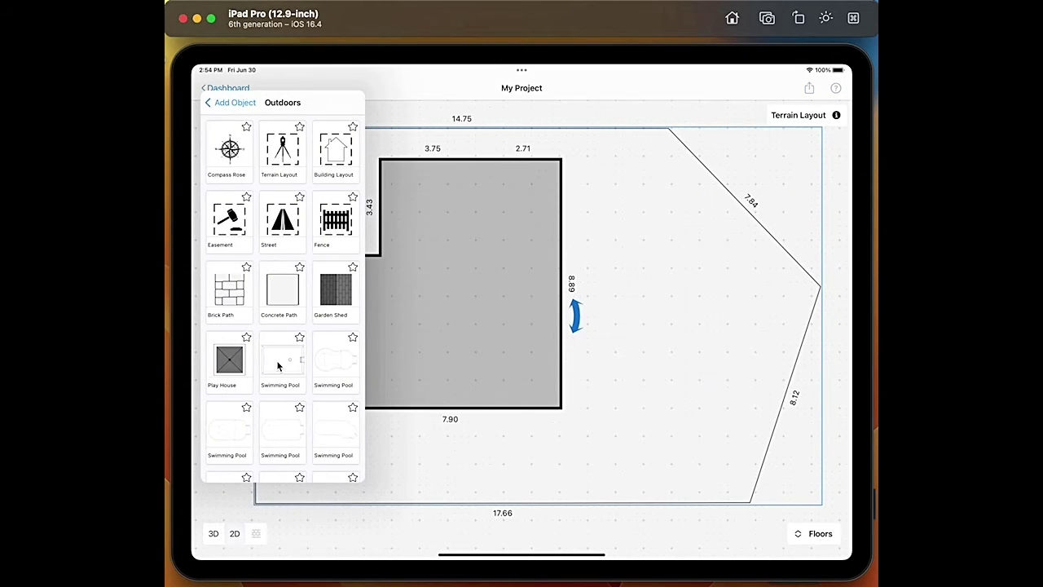
left_click(278, 365)
left_click_drag(561, 314, 530, 355)
left_click_drag(507, 303, 689, 414)
left_click(669, 291)
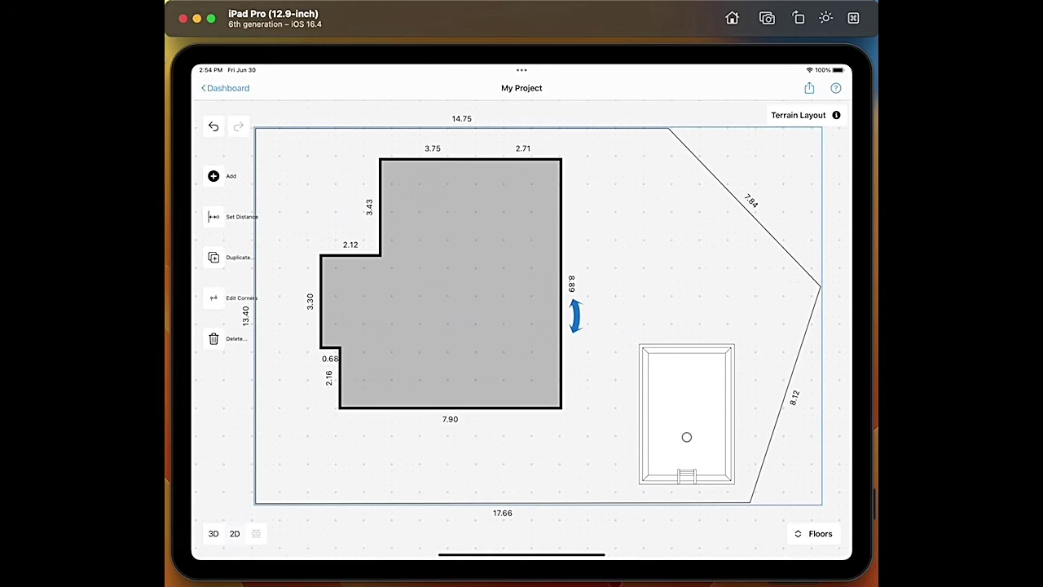
Add a palm tree at the plot's top and copy it near the pool and lower-left corner
left_click(214, 176)
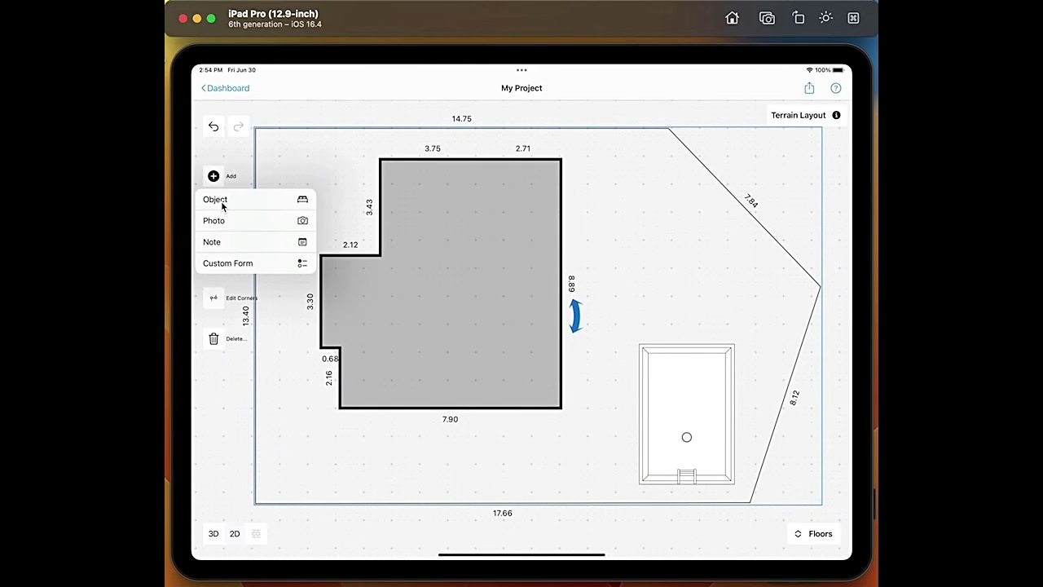
left_click(216, 199)
left_click(255, 328)
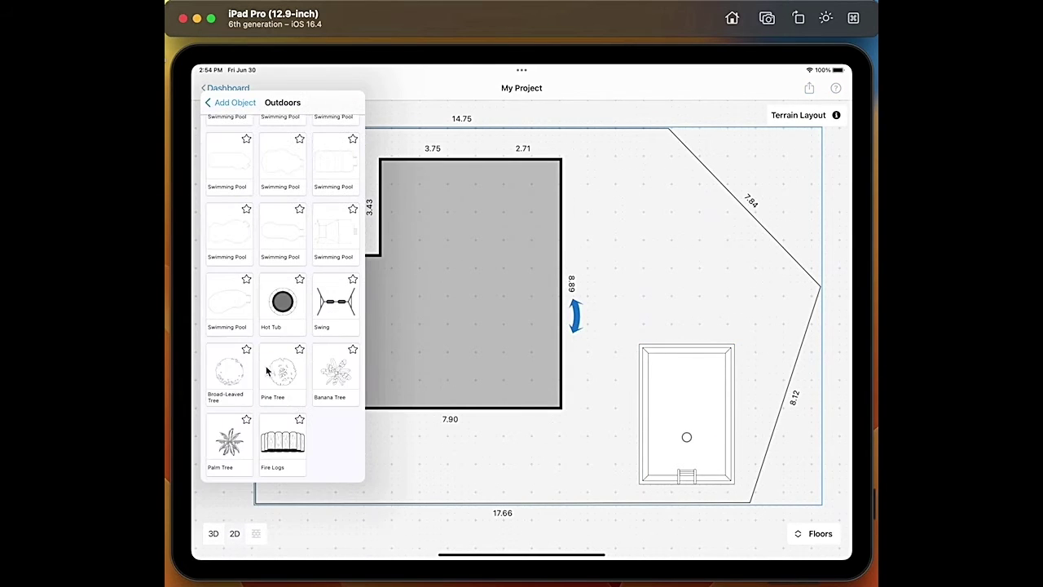
left_click(223, 446)
left_click_drag(544, 328, 651, 176)
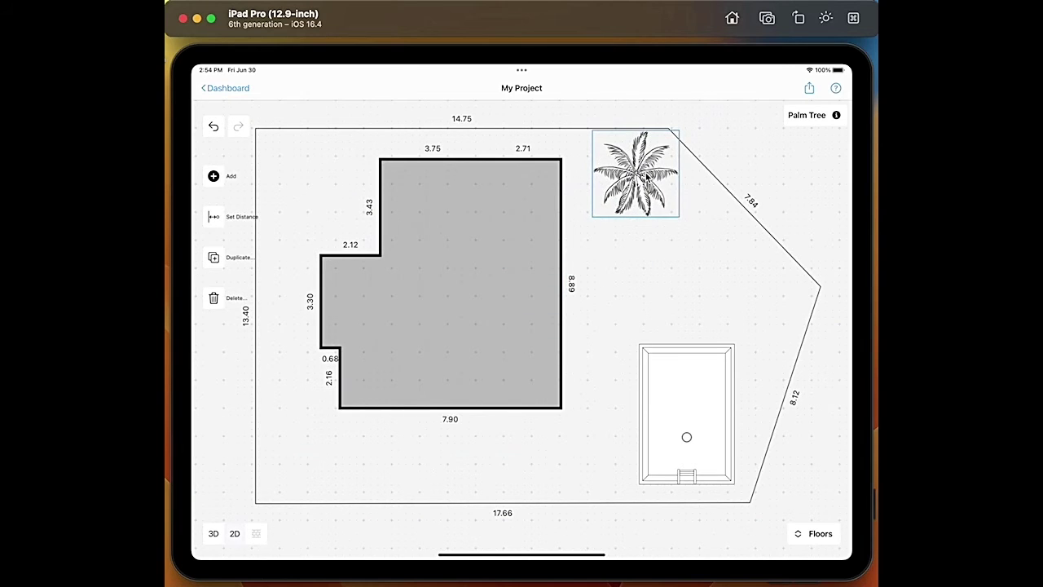
left_click(215, 260)
left_click_drag(627, 186, 742, 300)
left_click(217, 257)
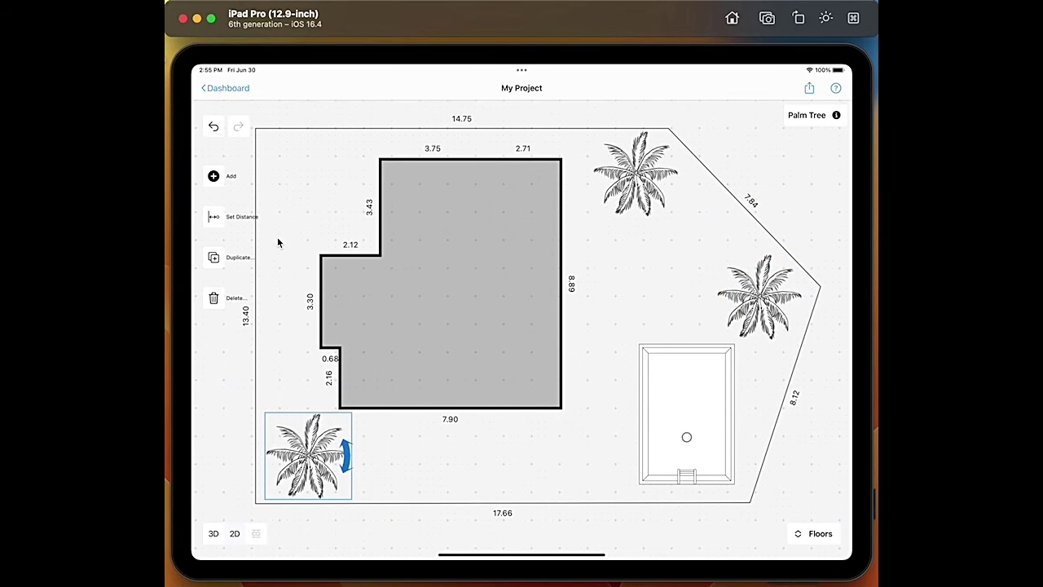
left_click(275, 287)
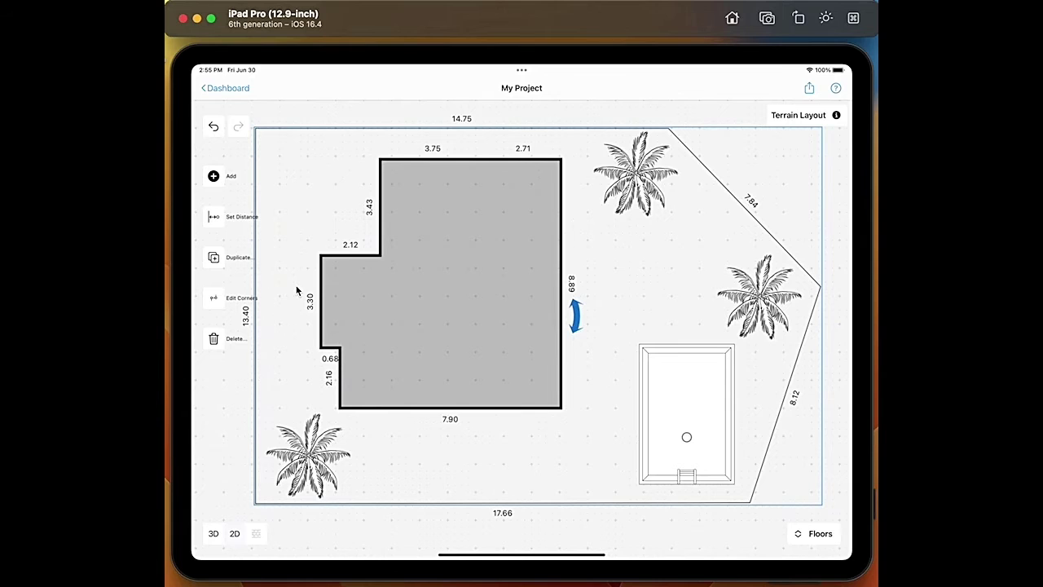
Add a Brick Path against the house's left wall and stretch it to the lot's left edge
left_click(213, 176)
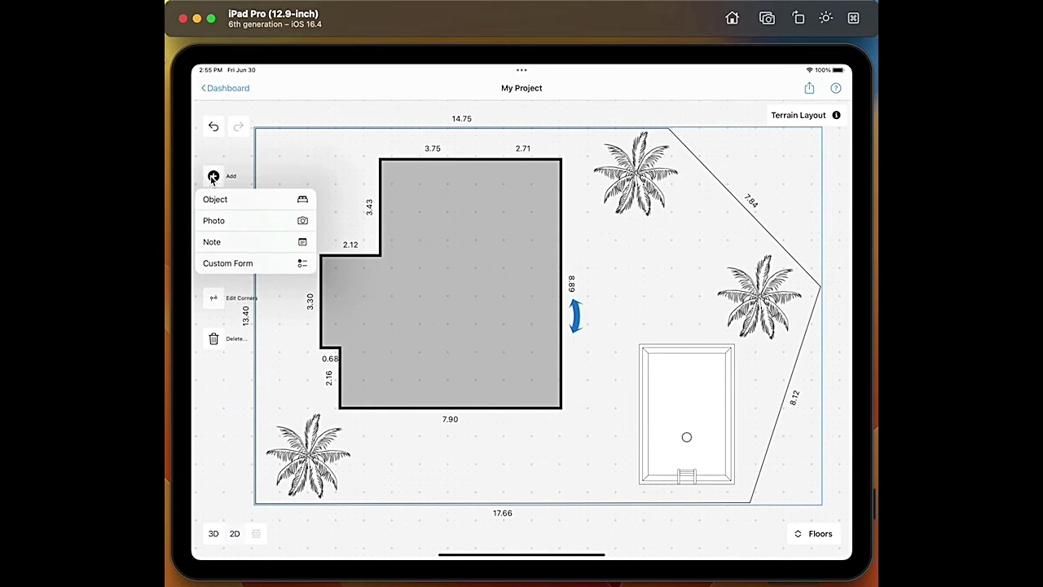
left_click(216, 200)
left_click(252, 328)
left_click(229, 302)
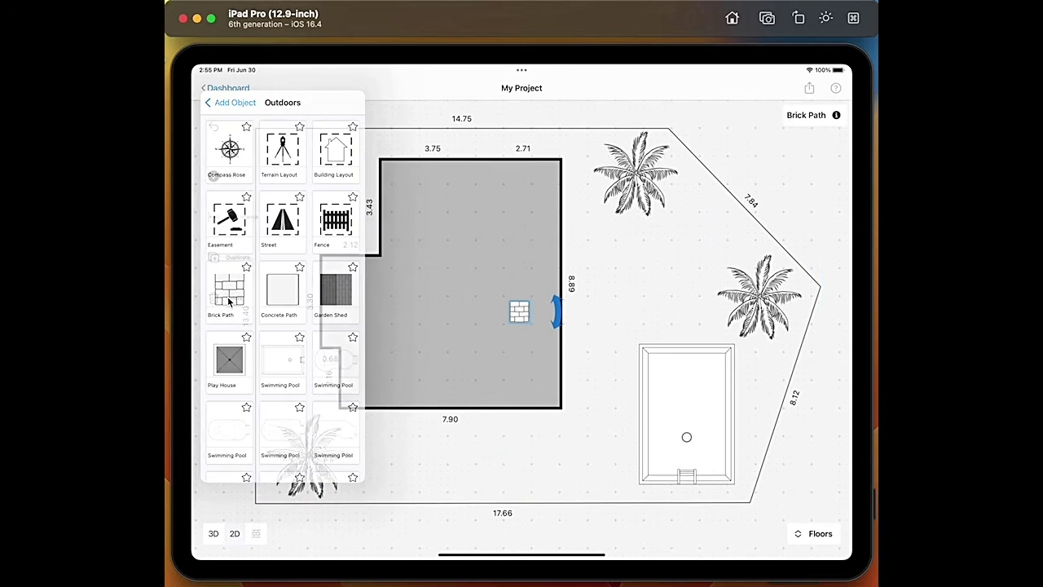
left_click_drag(520, 310, 320, 316)
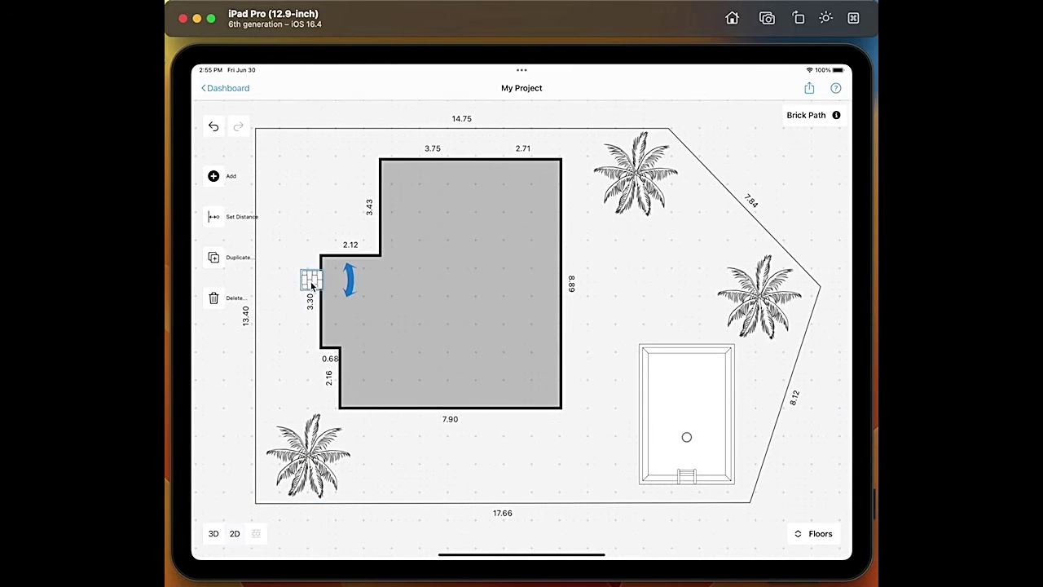
left_click(308, 279)
left_click(308, 281)
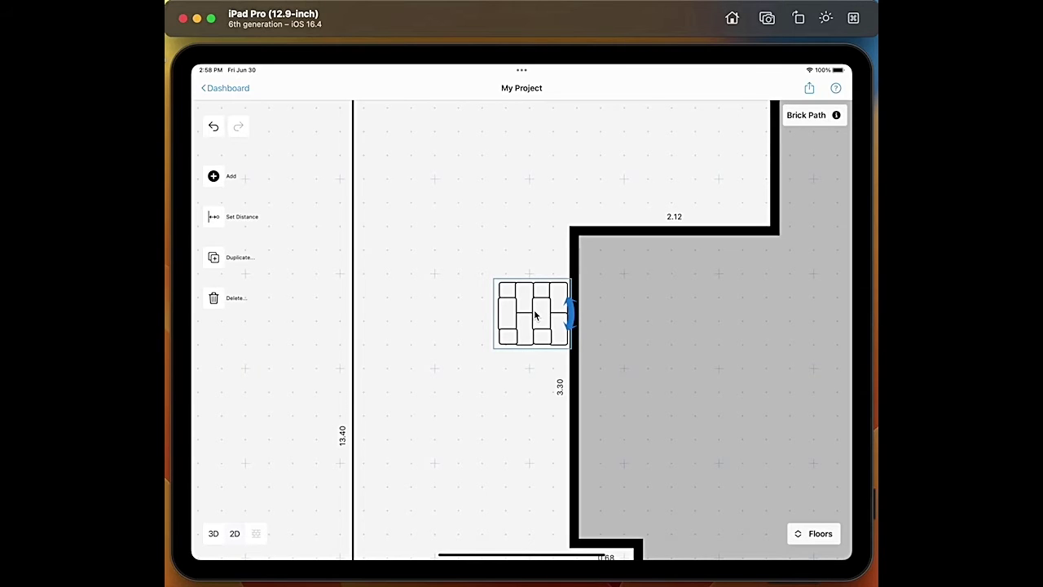
left_click_drag(536, 315, 475, 315, "alt")
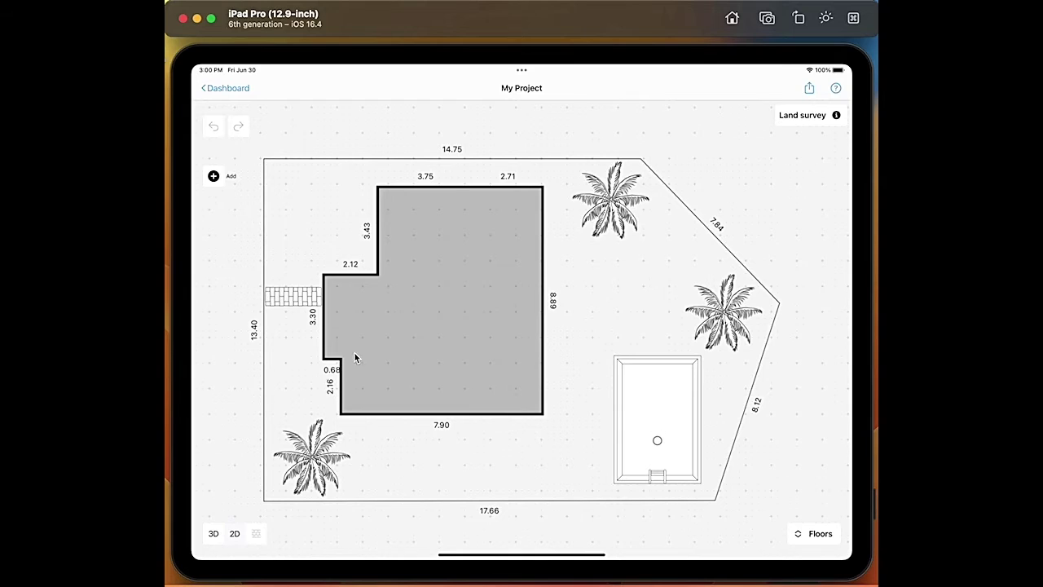
Use Set Distance on the house footprint to place it 2.34 from the lot's left boundary
left_click(403, 311)
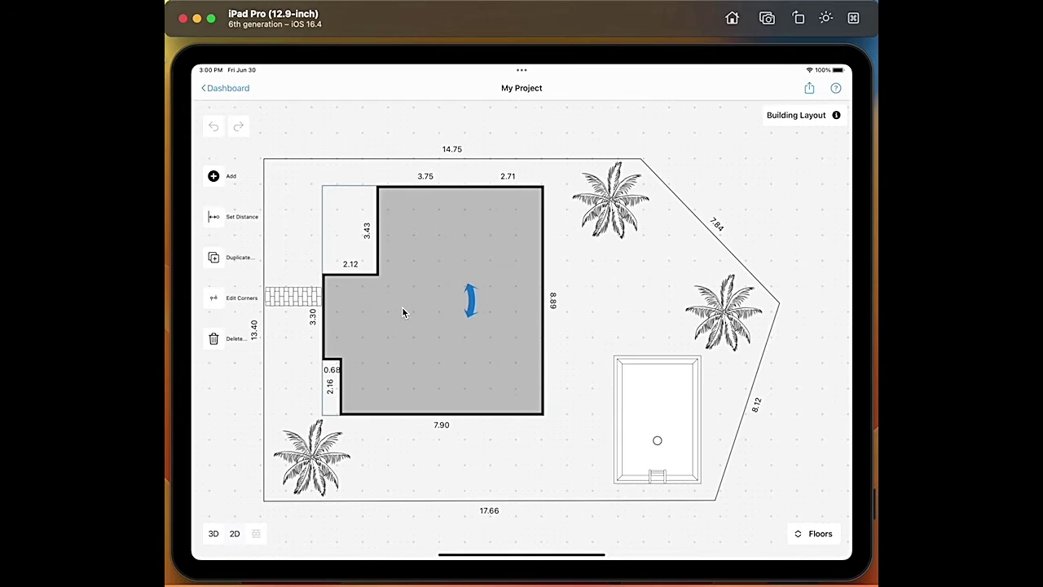
left_click(215, 219)
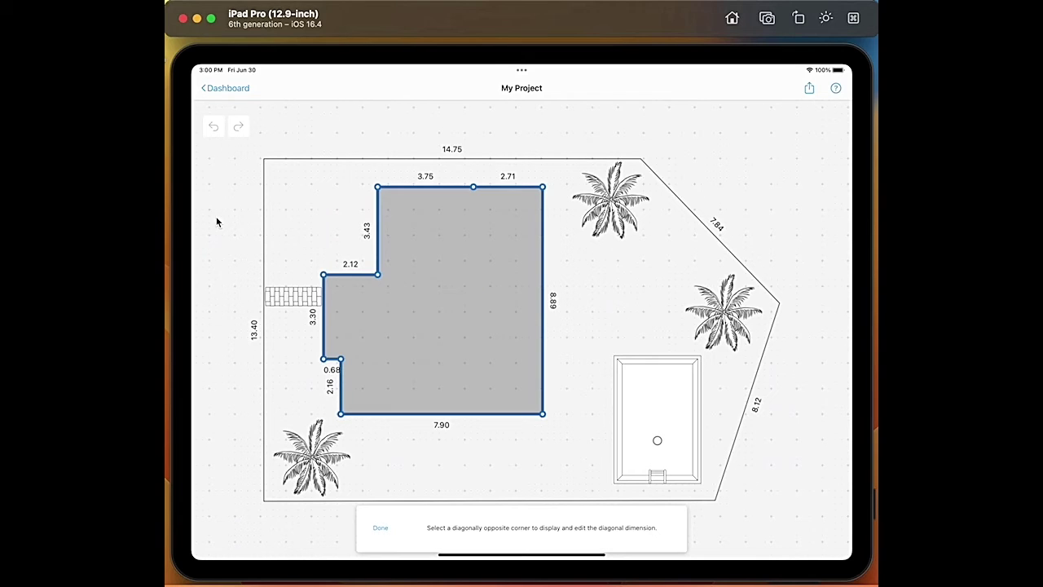
left_click(323, 360)
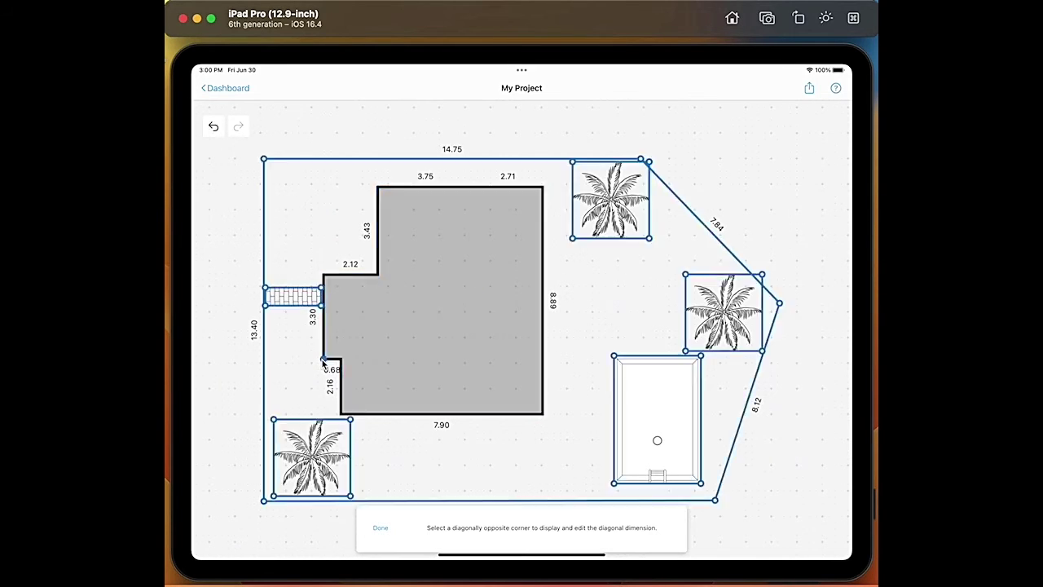
left_click(265, 362)
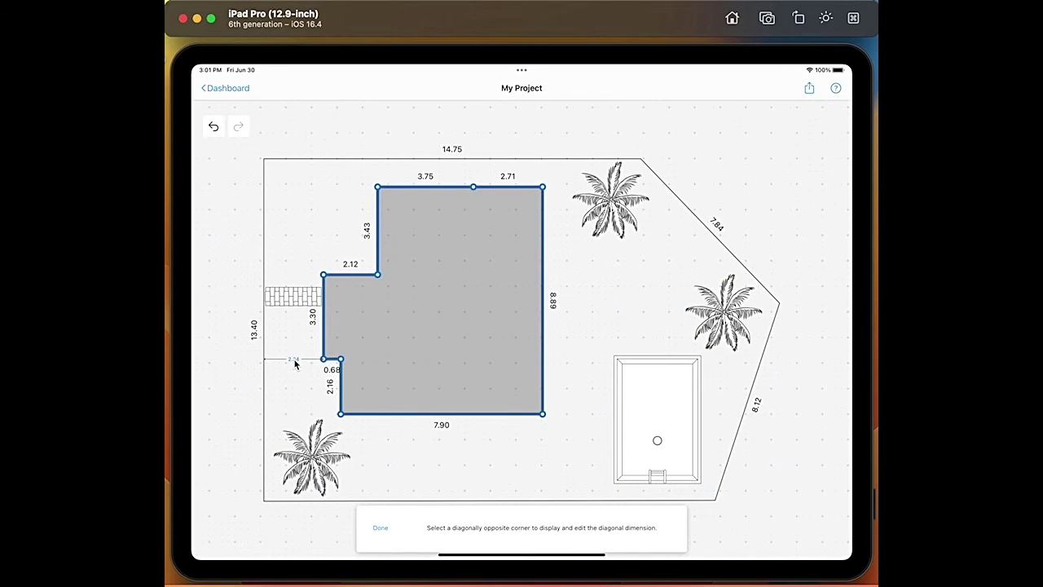
left_click(295, 364)
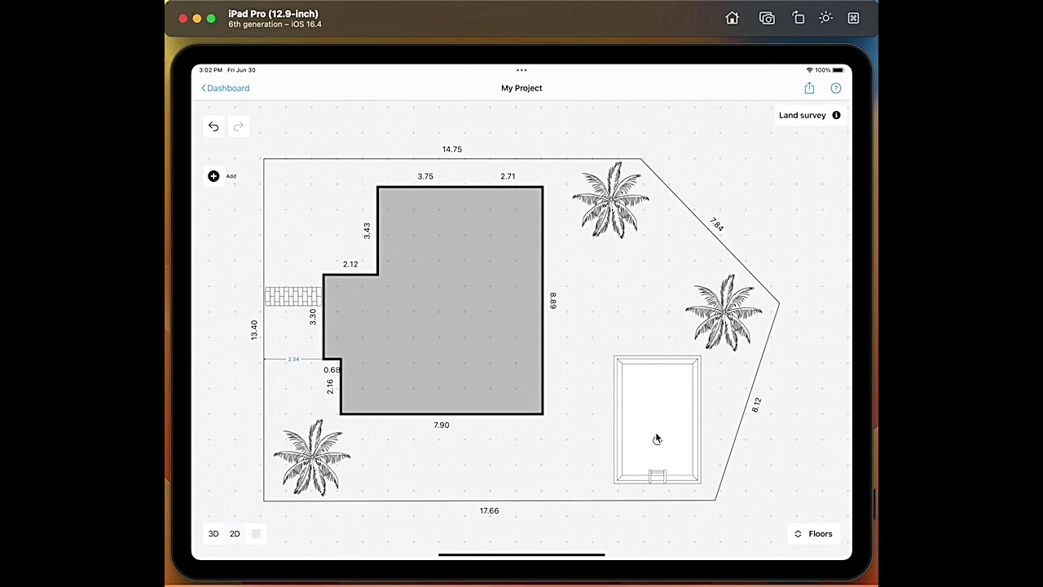
left_click(214, 181)
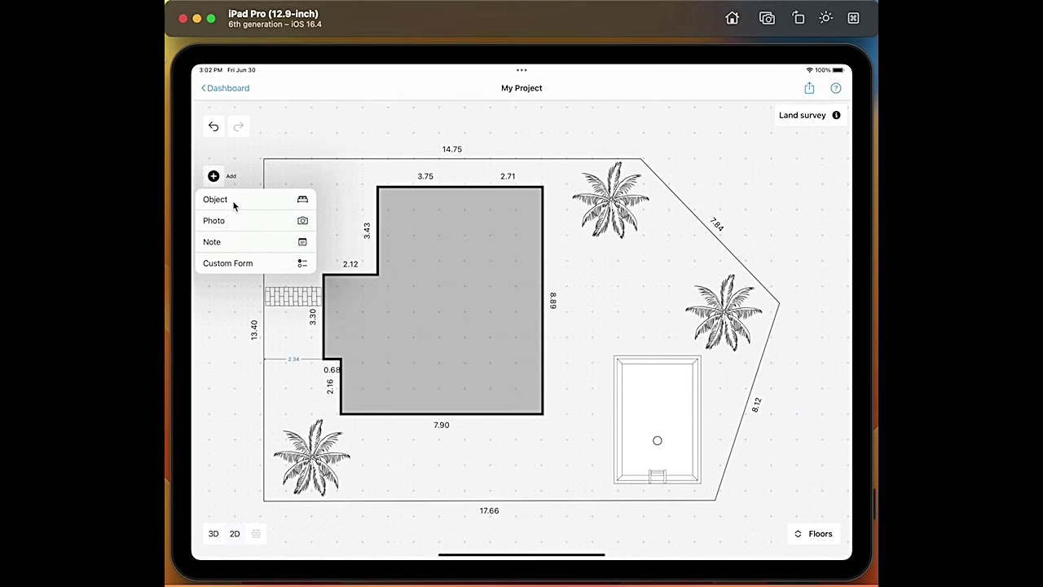
left_click(233, 201)
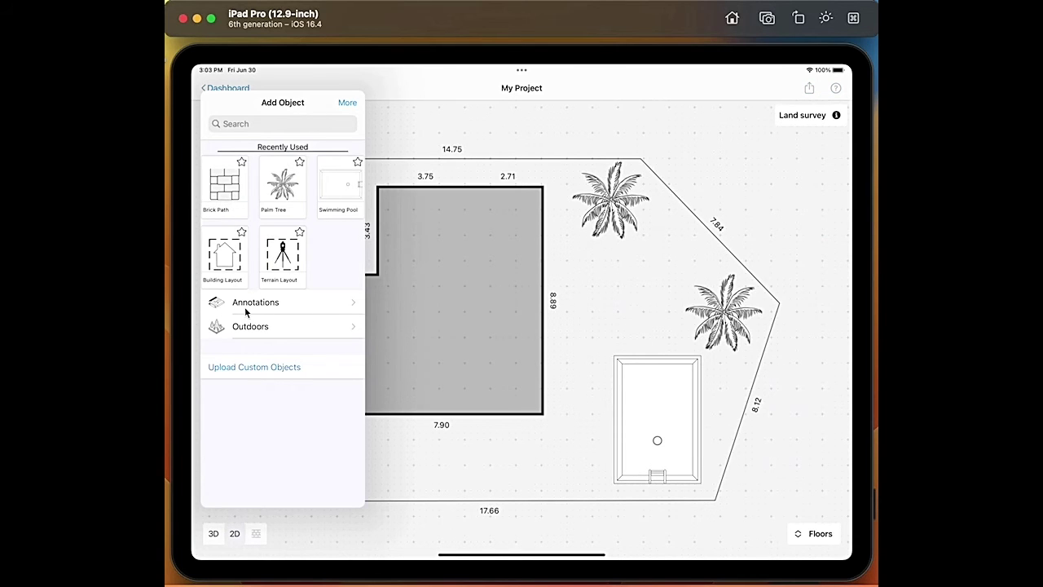
left_click(315, 304)
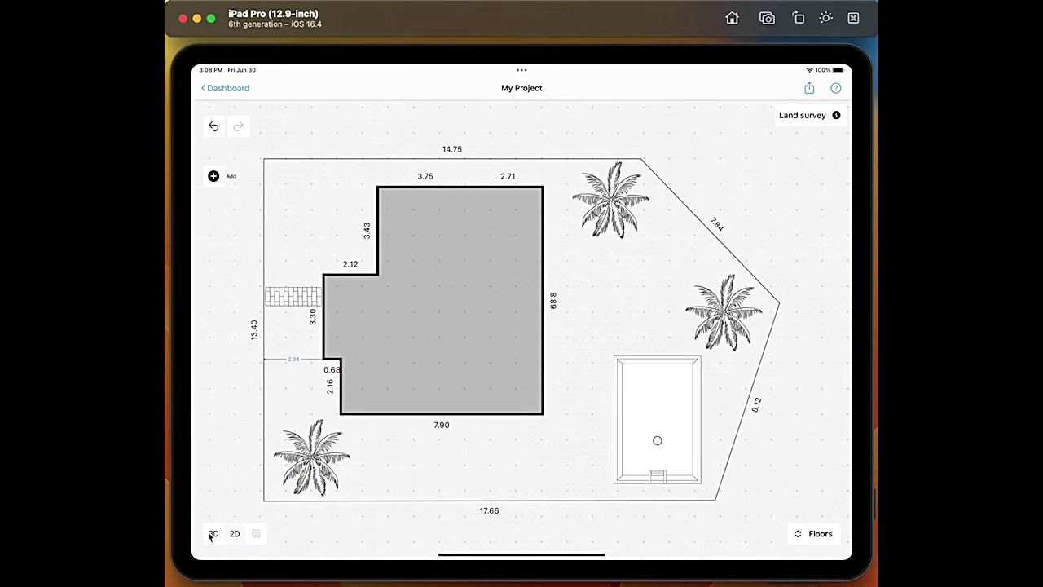
Switch to 3D and tilt the land survey model into a perspective view
left_click(215, 535)
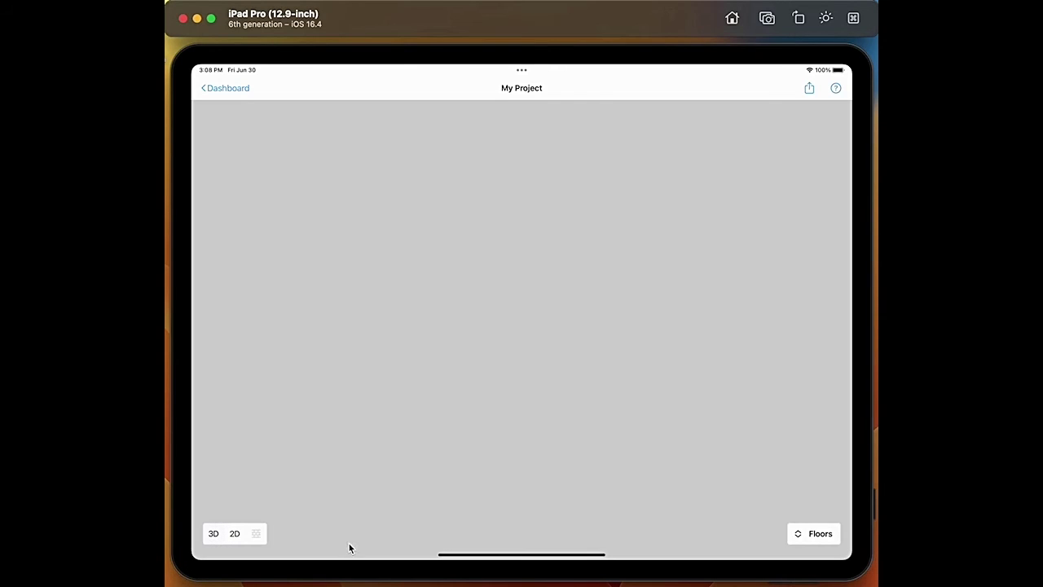
left_click_drag(465, 449, 551, 424)
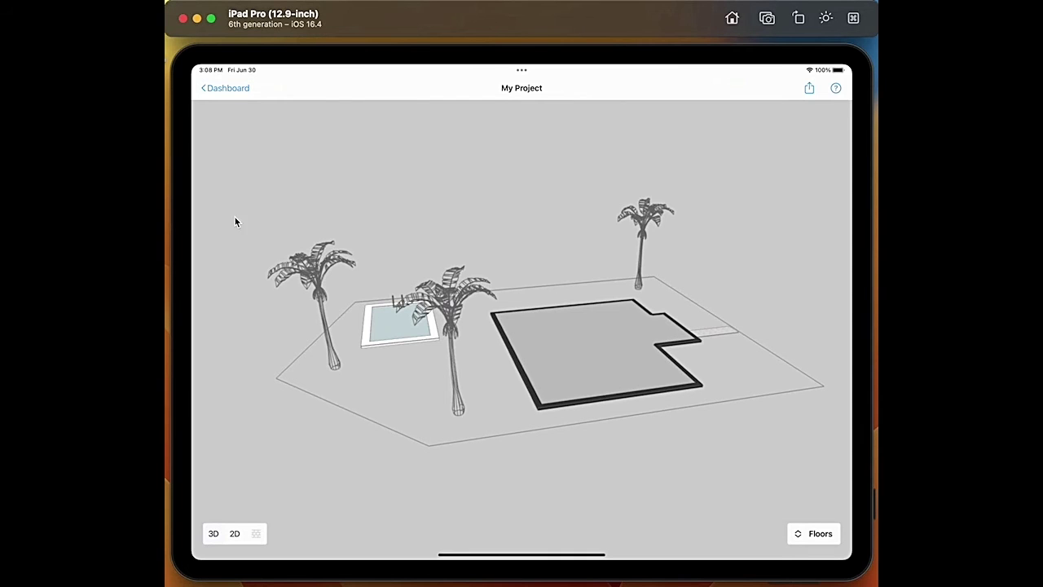
Generate the project report PDF from the dashboard's export options
left_click(211, 89)
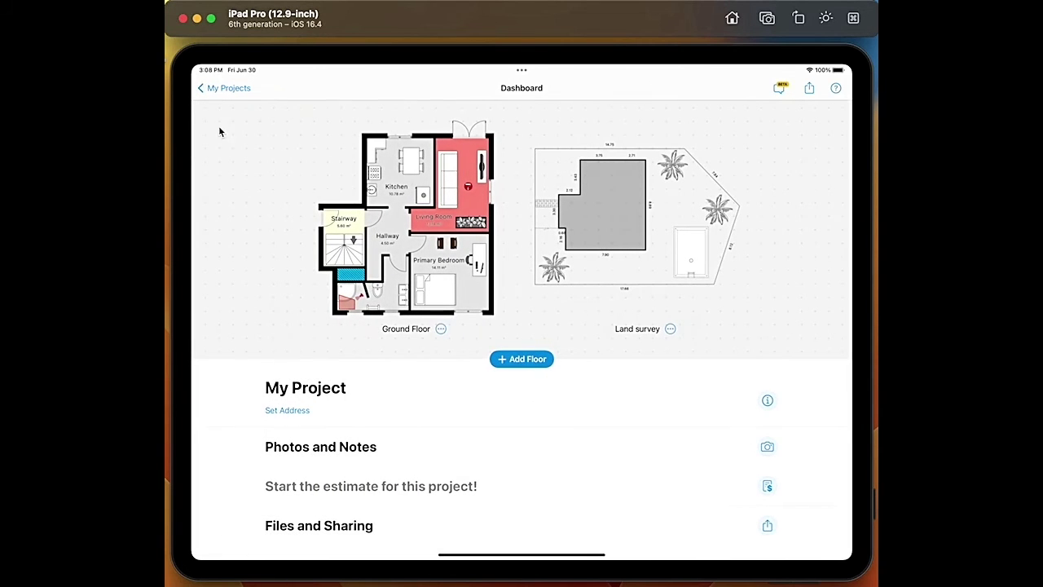
left_click(767, 526)
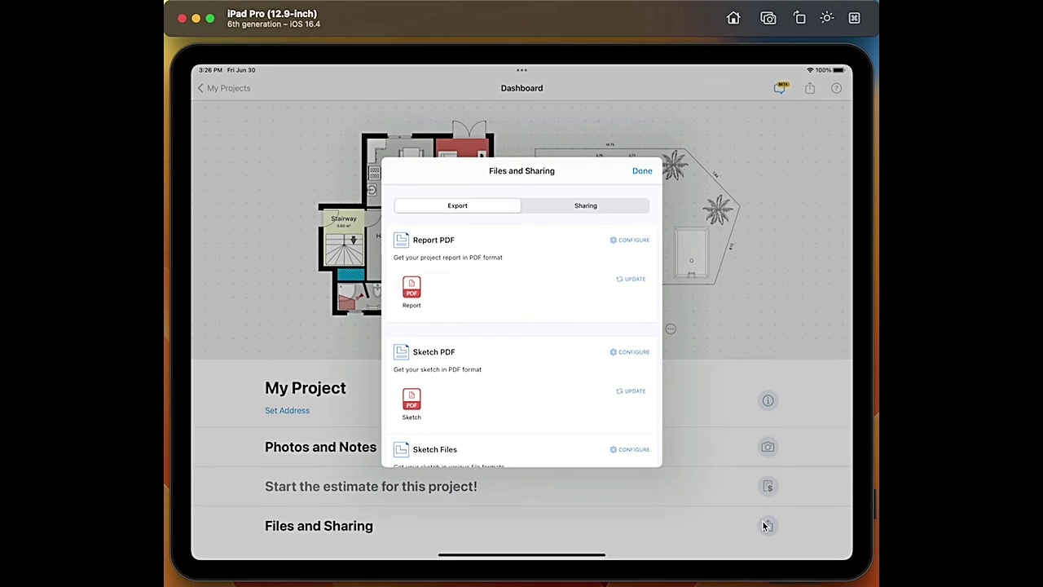
left_click(401, 243)
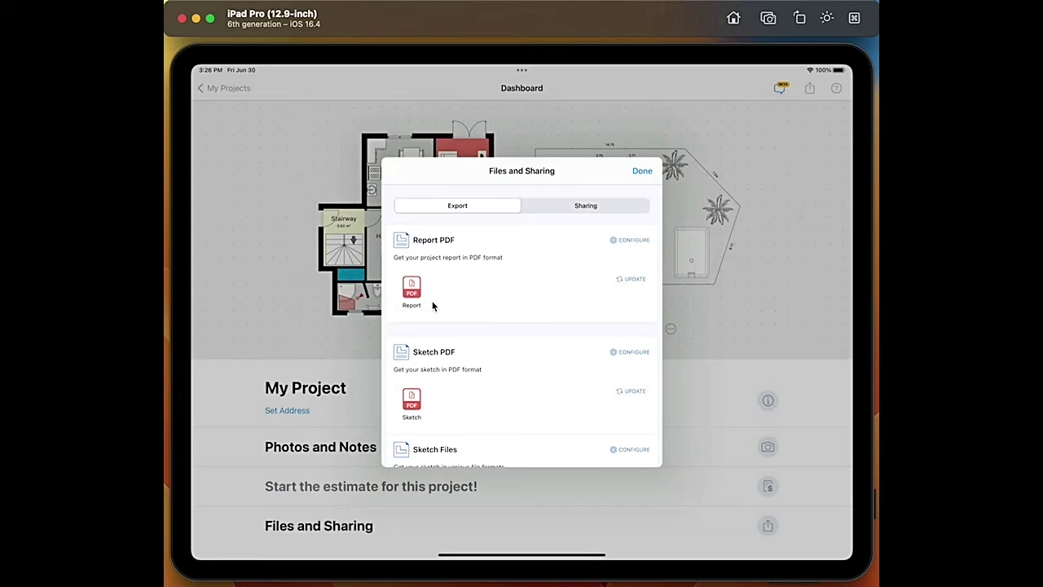
Preview the 11-page report PDF, checking its final Land survey page, then close it
left_click(416, 295)
left_click(489, 298)
scroll(212, 511, "down", 3)
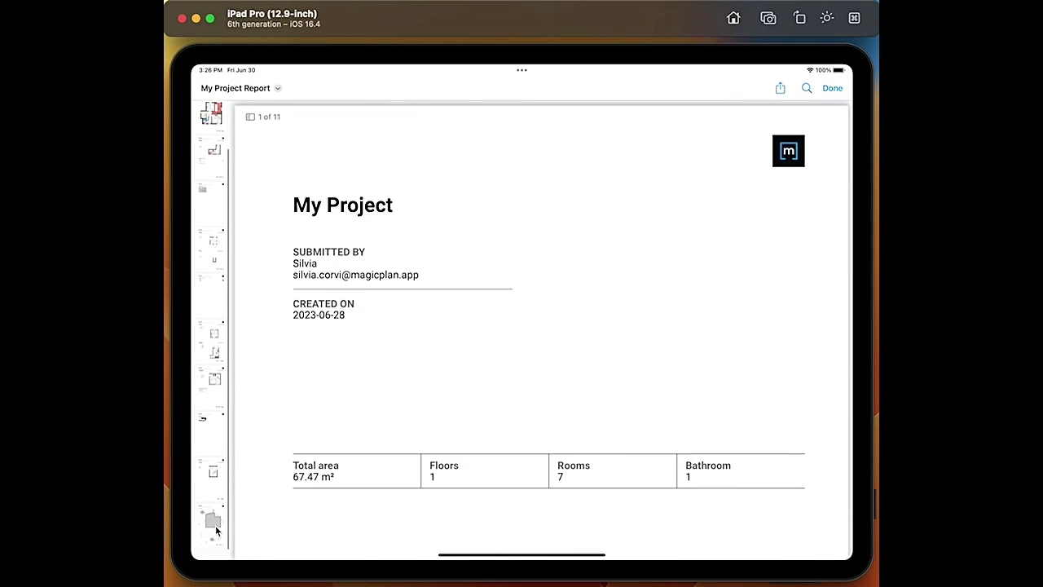
left_click(210, 523)
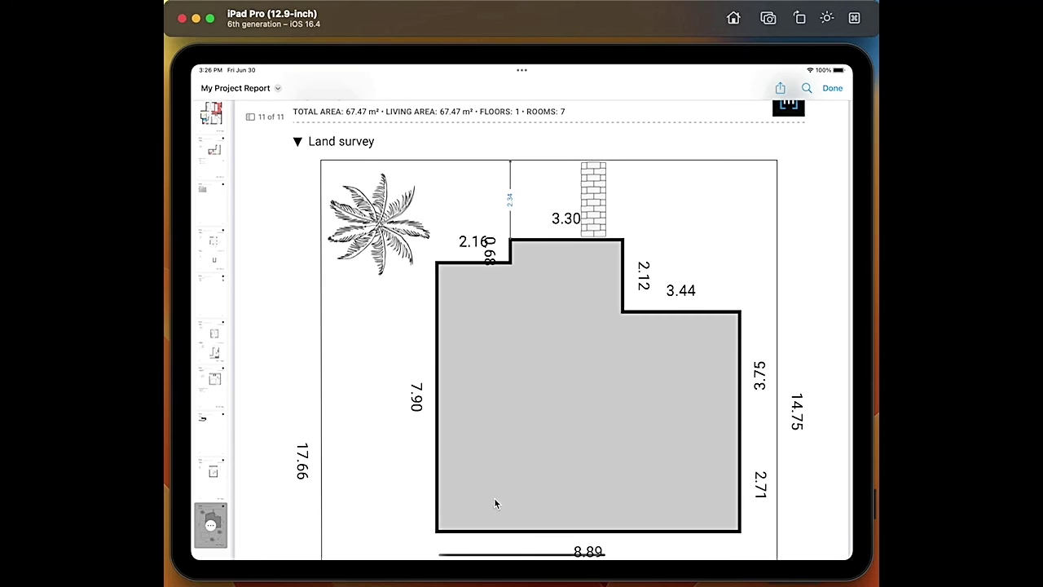
left_click_drag(493, 498, 492, 361)
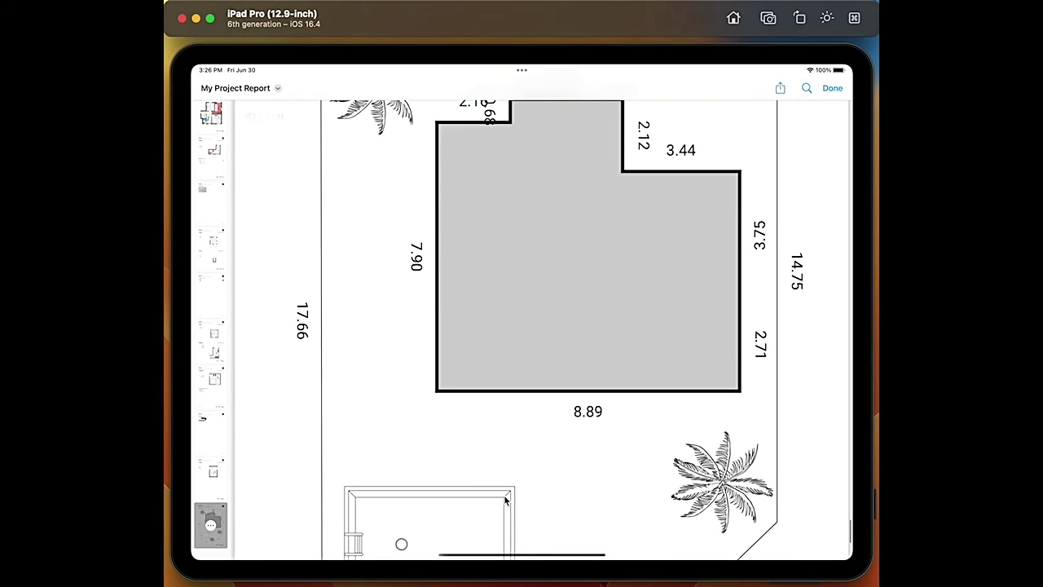
scroll(511, 366, "down", 3)
scroll(511, 366, "down", 5)
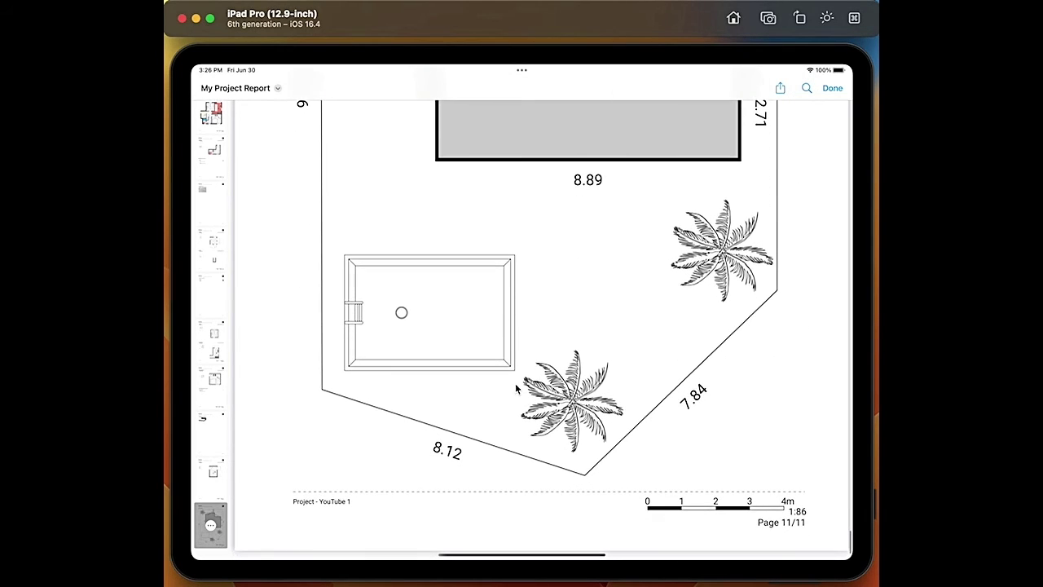
left_click(832, 91)
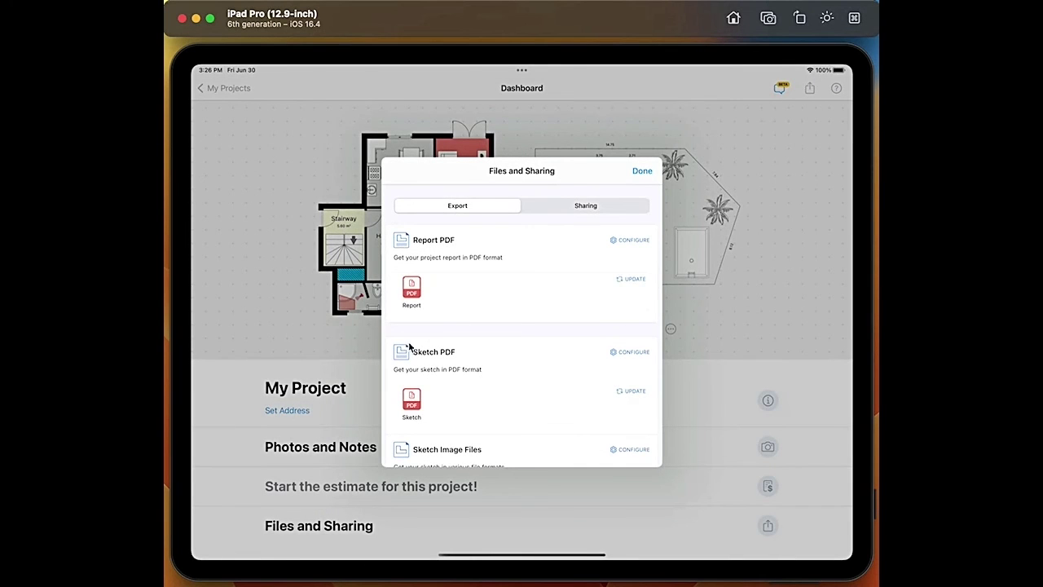
Generate the two-page sketch PDF and view its page-2 land survey plot full-screen
left_click(404, 353)
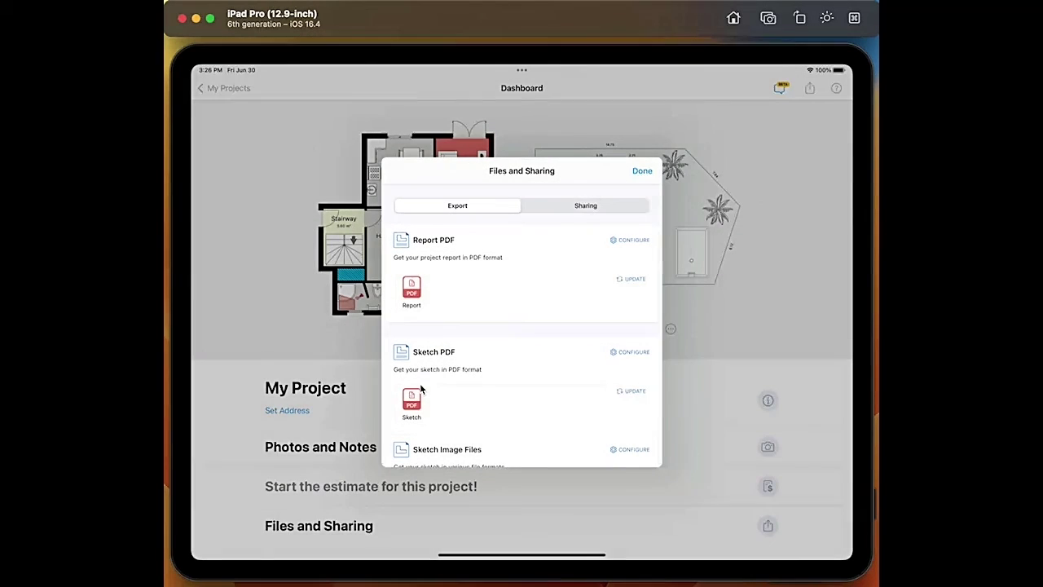
right_click(421, 392)
left_click(475, 410)
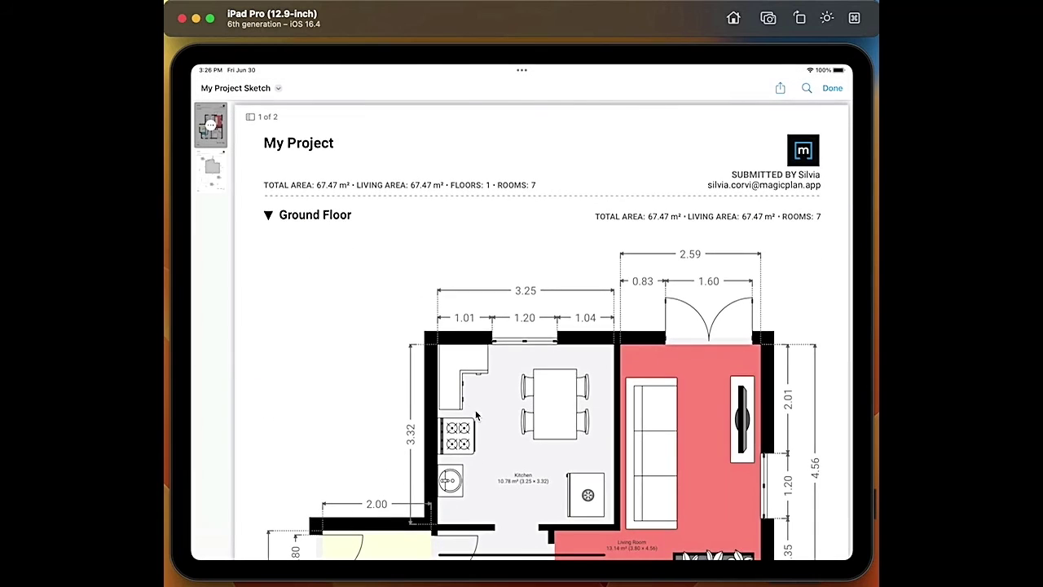
left_click(211, 170)
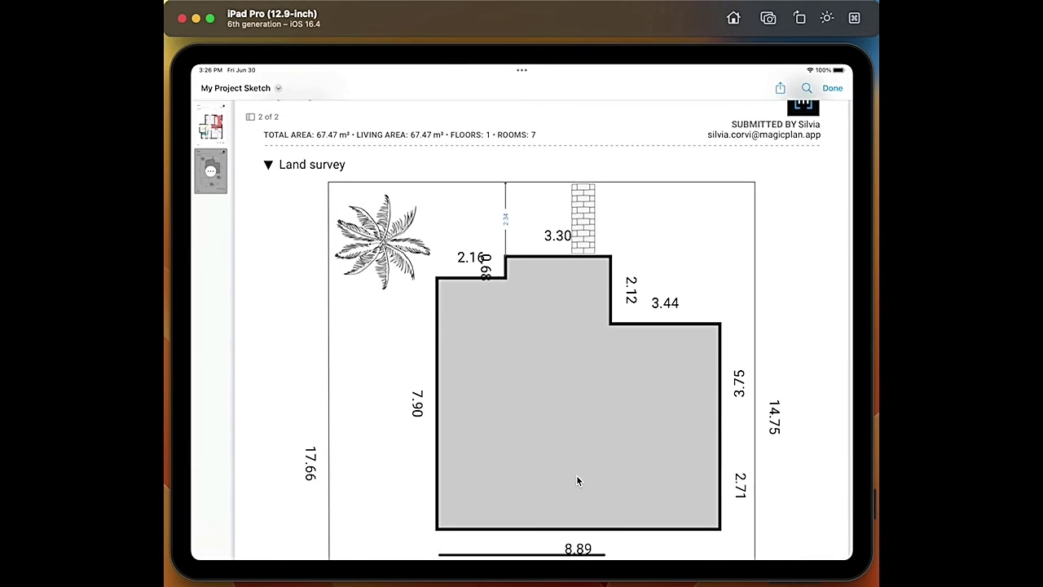
left_click_drag(577, 481, 587, 317)
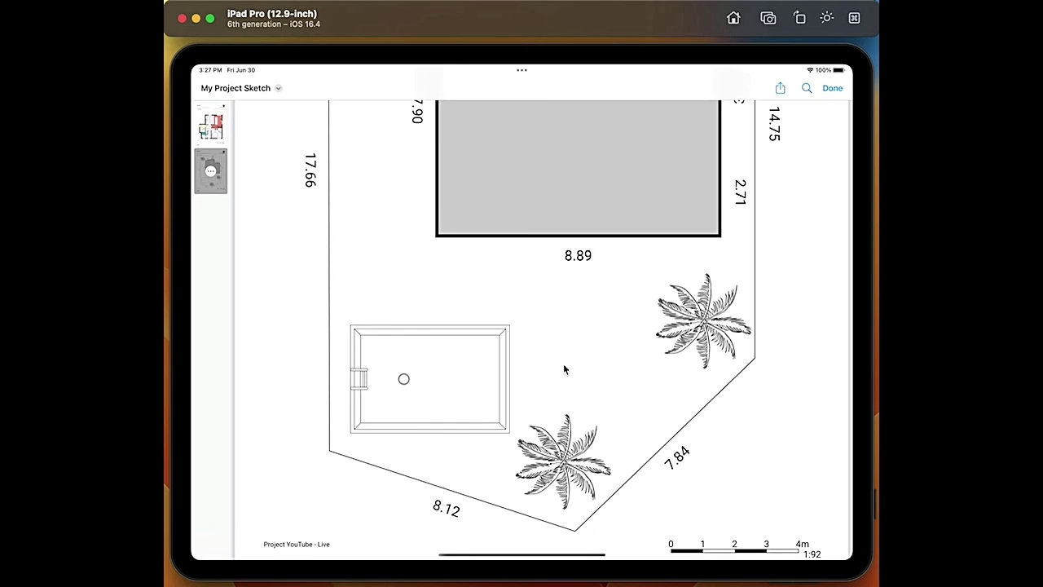
left_click(563, 369)
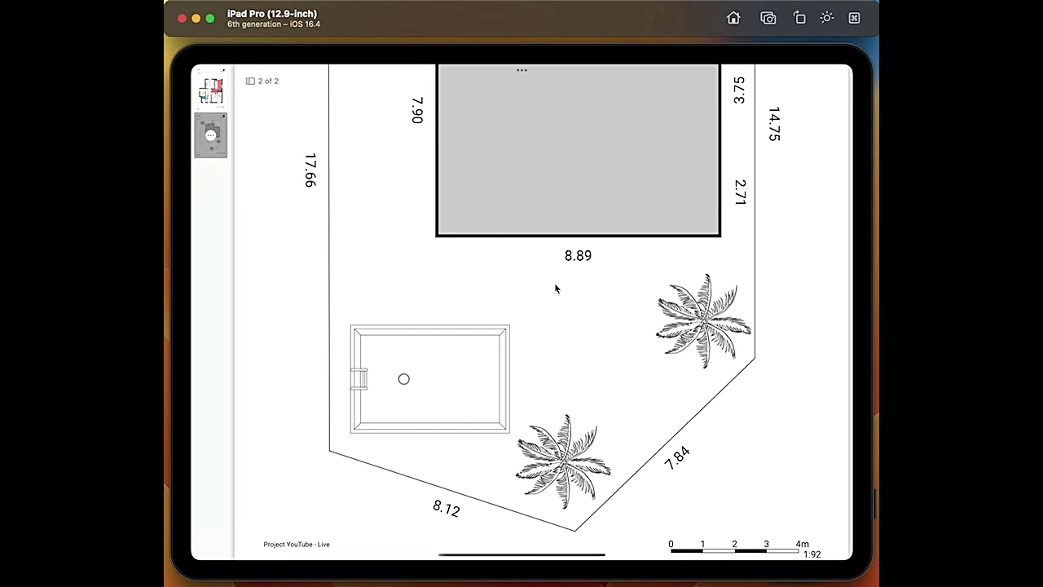